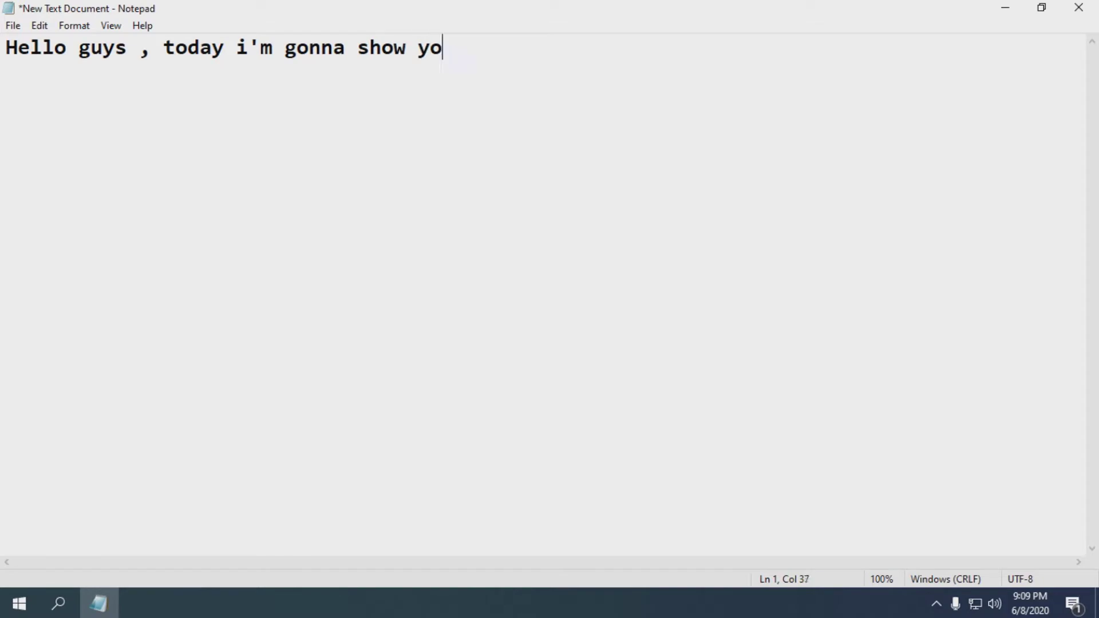
# Step: Complete the intro so it reads "Hello guys , today i'm gonna show you how to optimize your CPU for gaming . Just follow my steps ."
pyautogui.write('ow to opti')
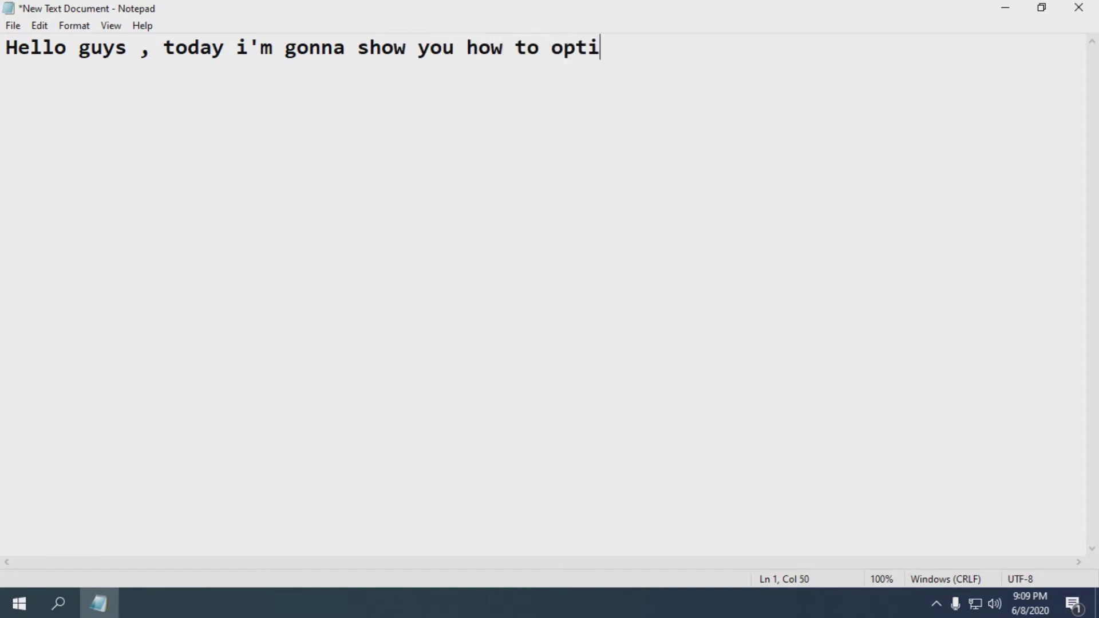
pyautogui.write('mize your')
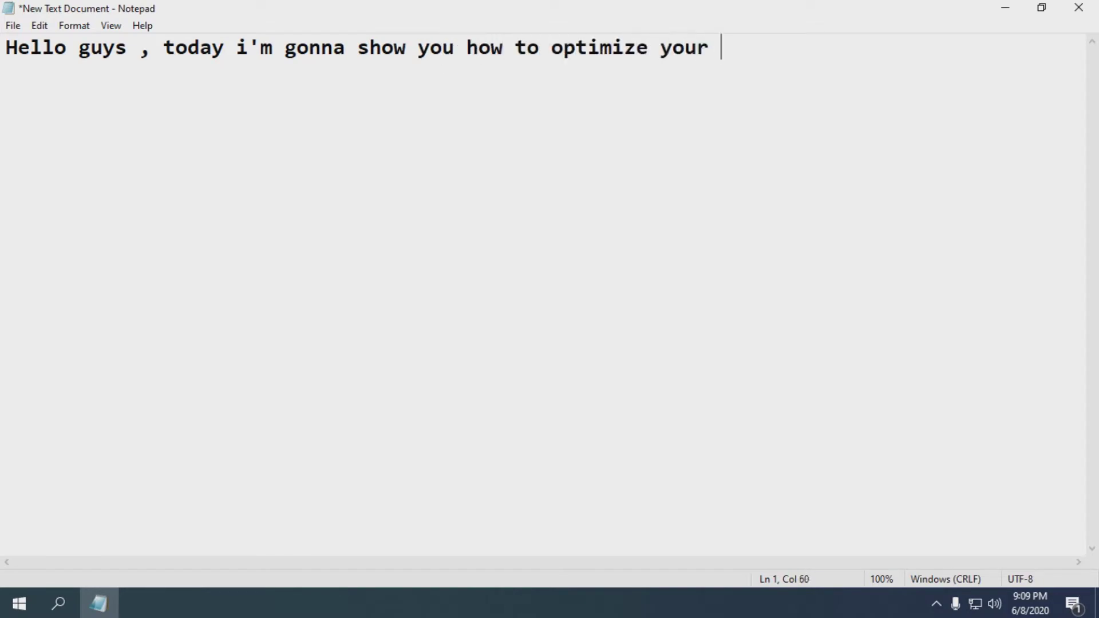
pyautogui.write(' CPU for gaming')
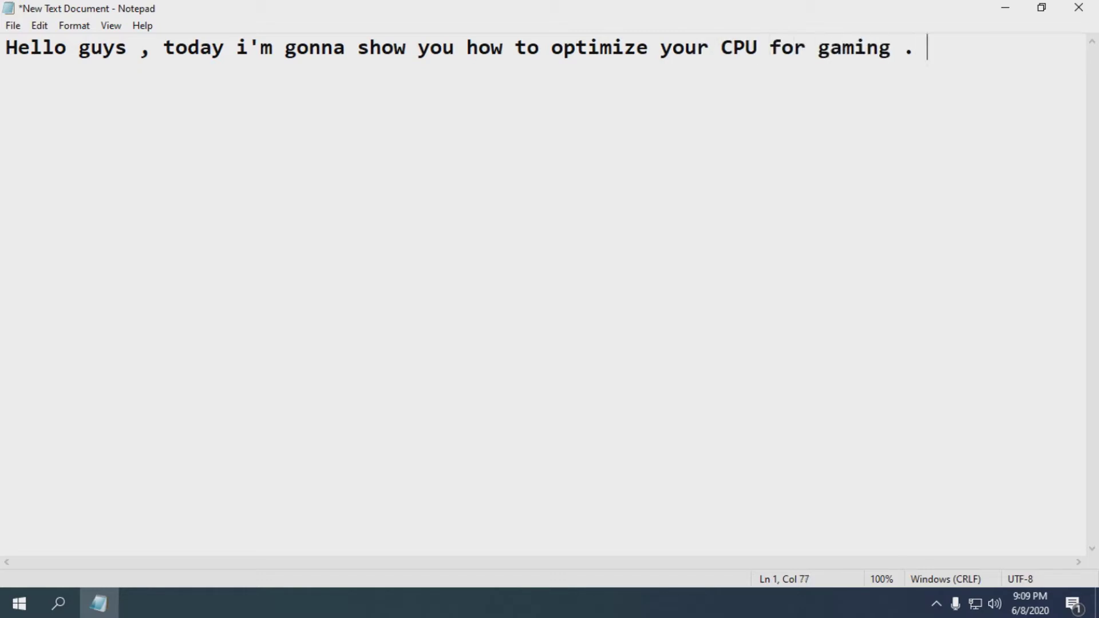
pyautogui.write(' . Just follow my s')
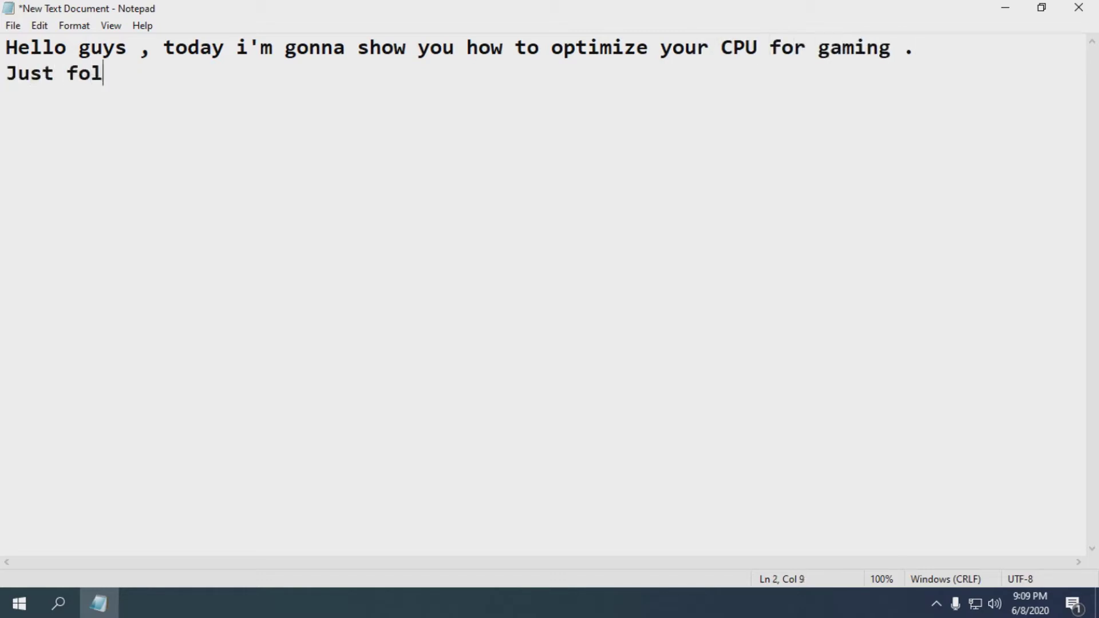
pyautogui.write('teps .')
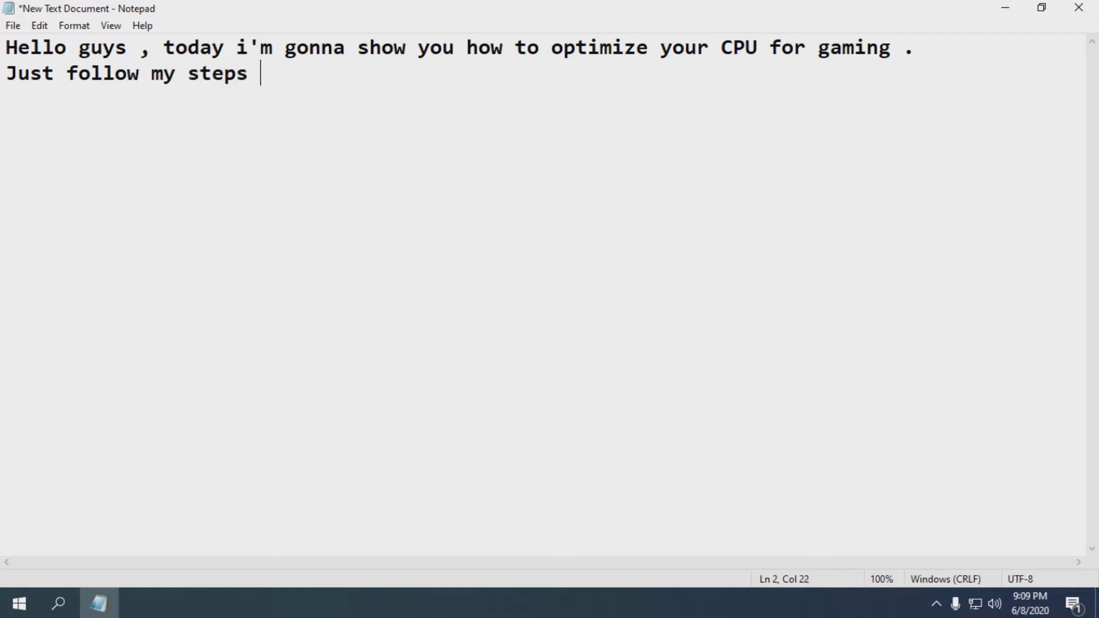
# Step: Minimize the text document, refresh the desktop and launch Google Chrome
pyautogui.click(999, 11)
pyautogui.rightClick(327, 205)
pyautogui.click(338, 255)
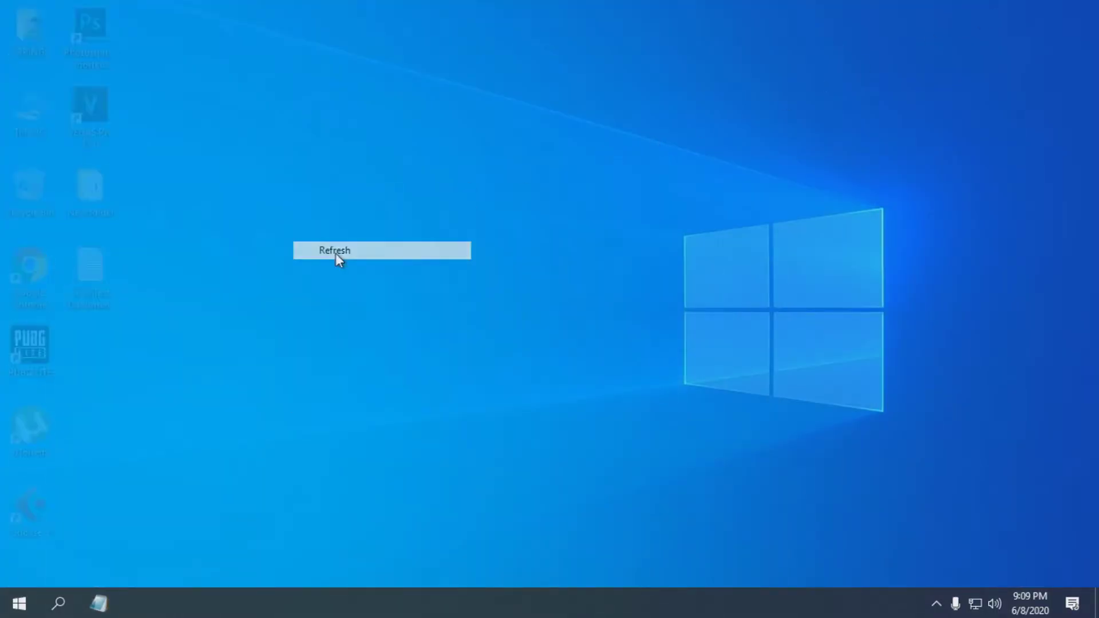
pyautogui.rightClick(33, 282)
pyautogui.press('Escape')
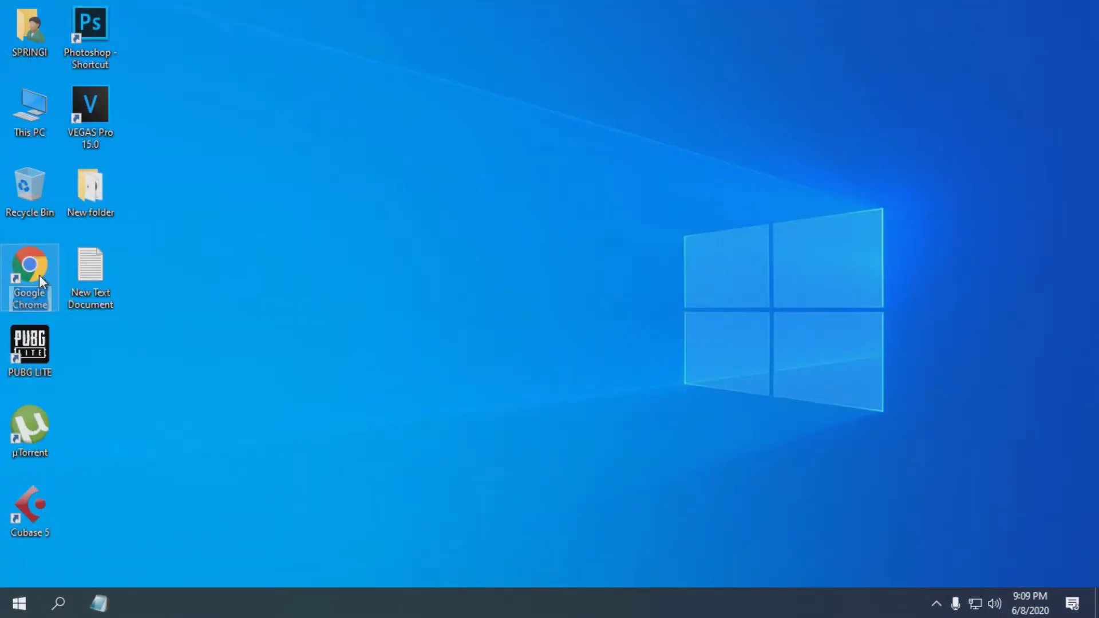
pyautogui.doubleClick(30, 269)
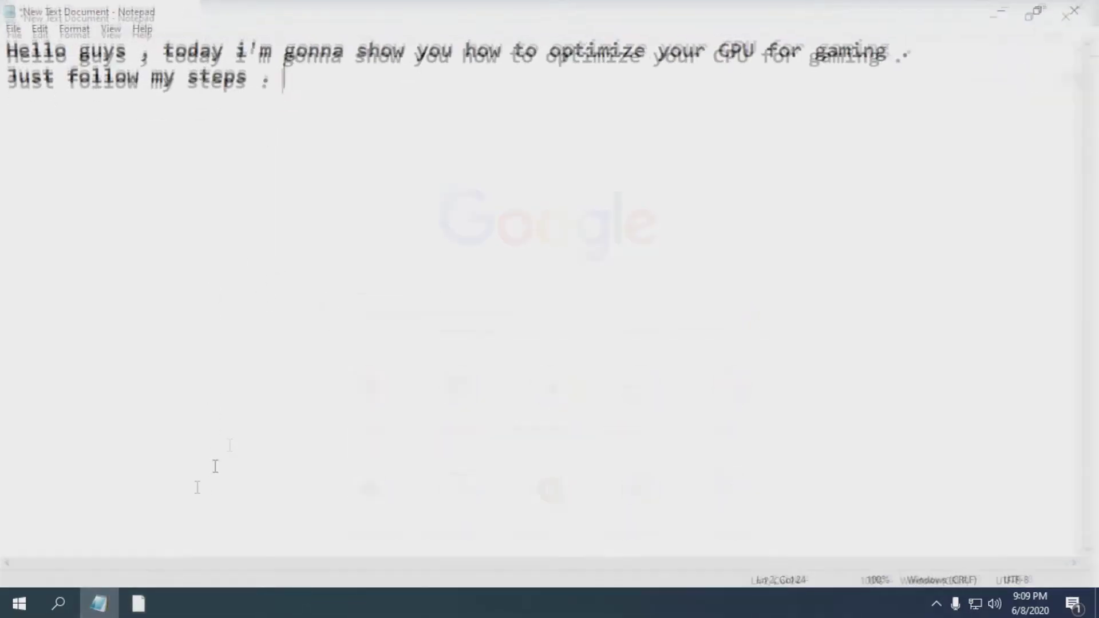
# Step: In Notepad, add the line "Go to your browser , and paste this link" followed by the quoted coderbag.com/product/quickcpu link on its own line
pyautogui.write('o to your')
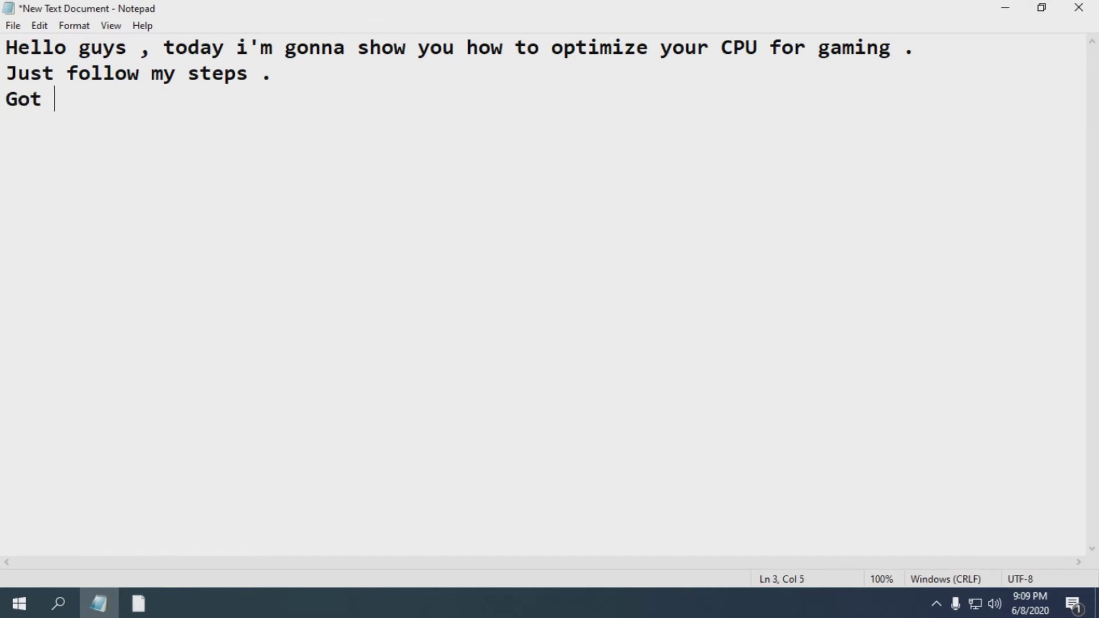
pyautogui.write(' browser , and ')
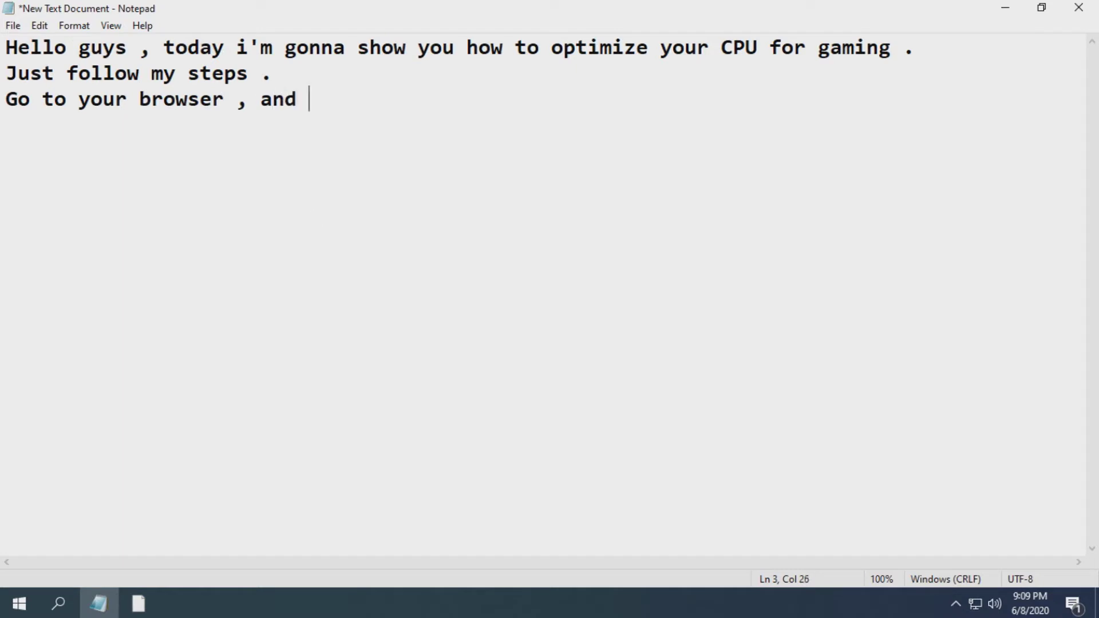
pyautogui.write('paste this link')
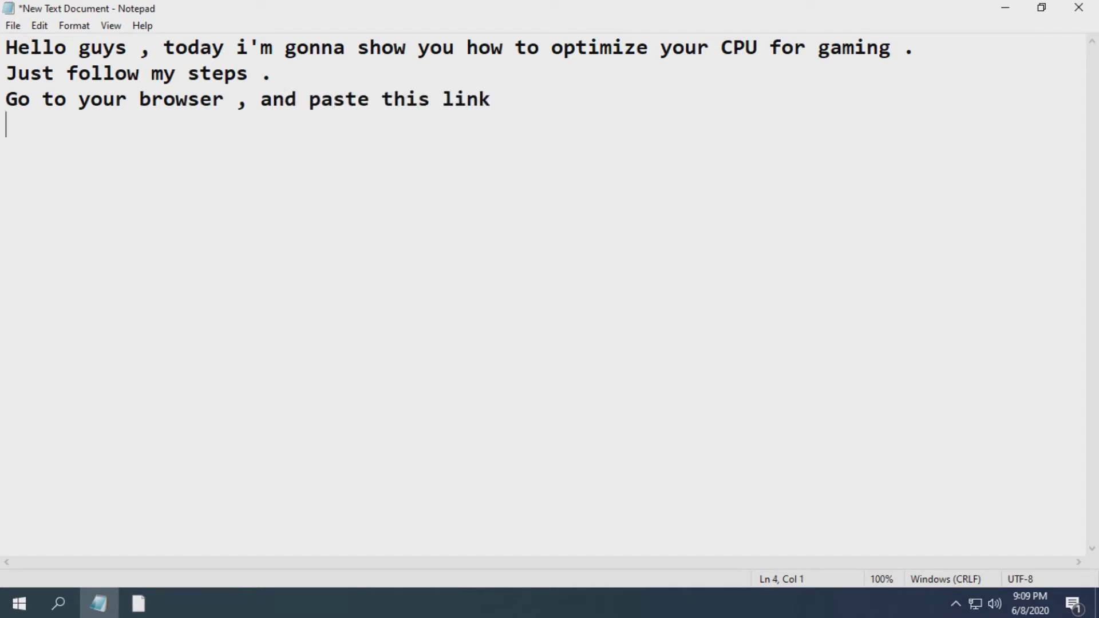
pyautogui.write('https://coderbag.com/product/quickcpu?fbclid=iwar3saay38x8gtwyuht6tuxype4blqgul4yh-z_cxfjuvllqmyvaplhkvjoq')
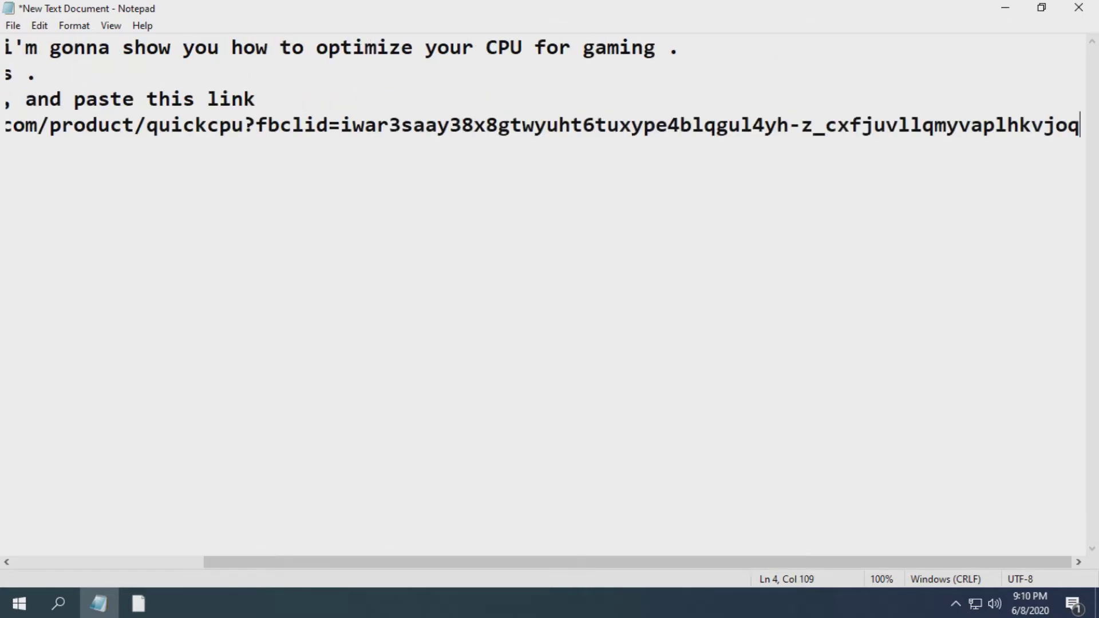
pyautogui.write('"')
pyautogui.press('Return')
# Step: Add the line "i will leave it on my description ." below the link
pyautogui.write('i will')
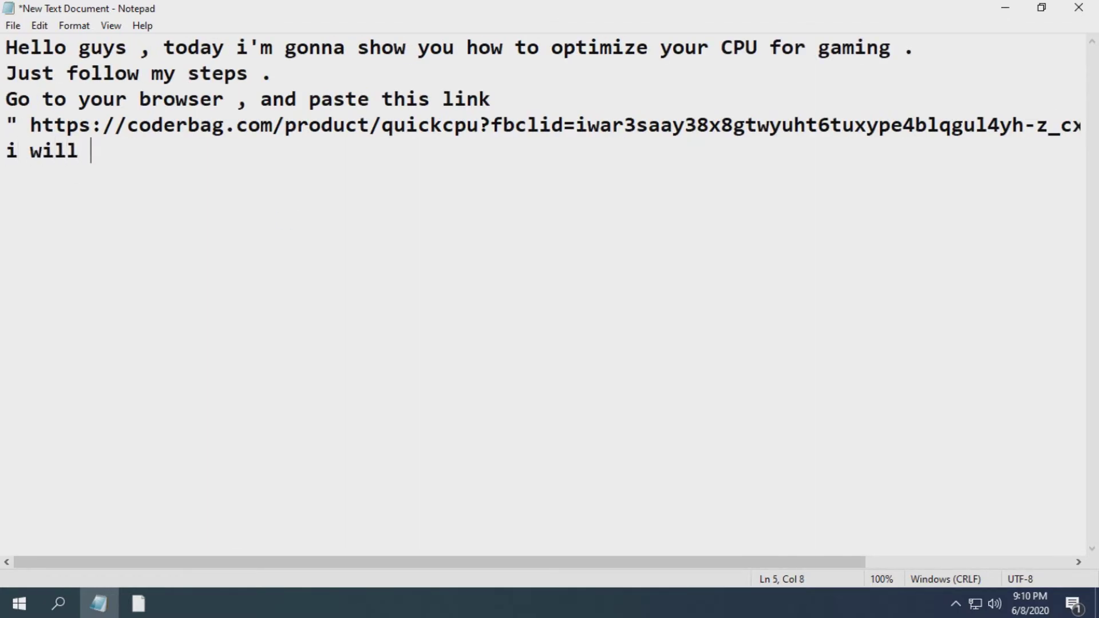
pyautogui.write(' leave it on')
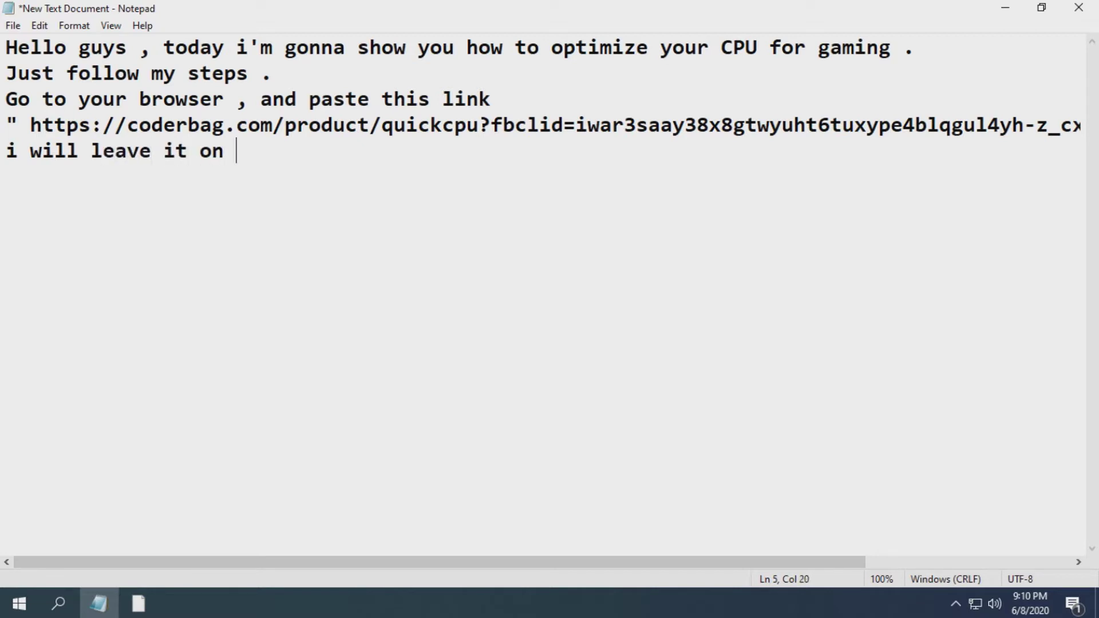
pyautogui.write(' my description .')
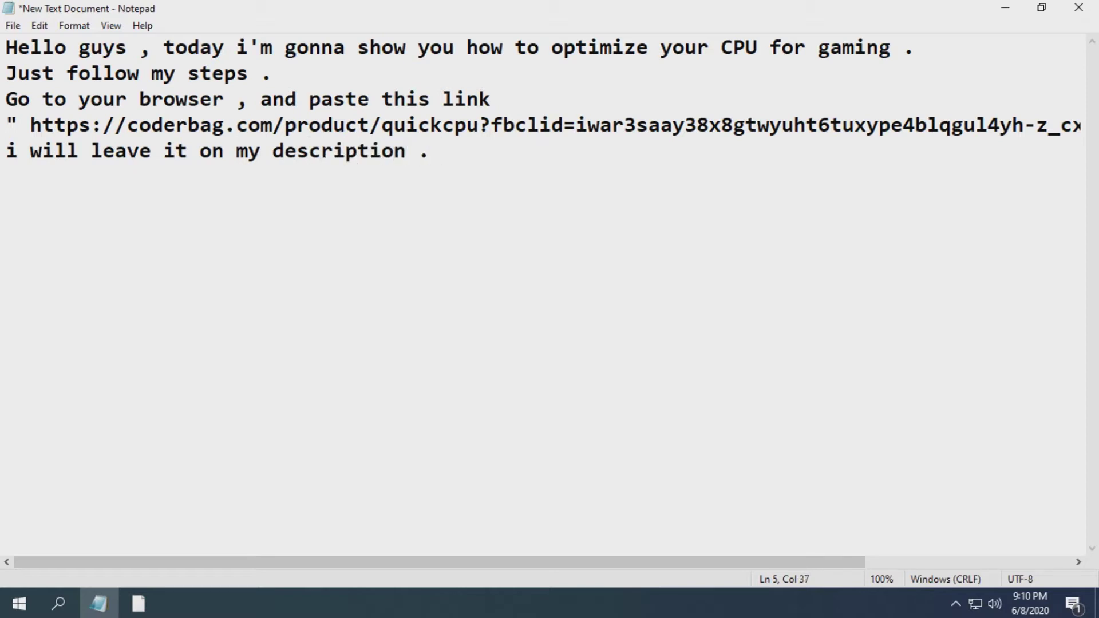
# Step: Switch to Chrome and open the copied coderbag.com/product/quickcpu link
pyautogui.click(139, 603)
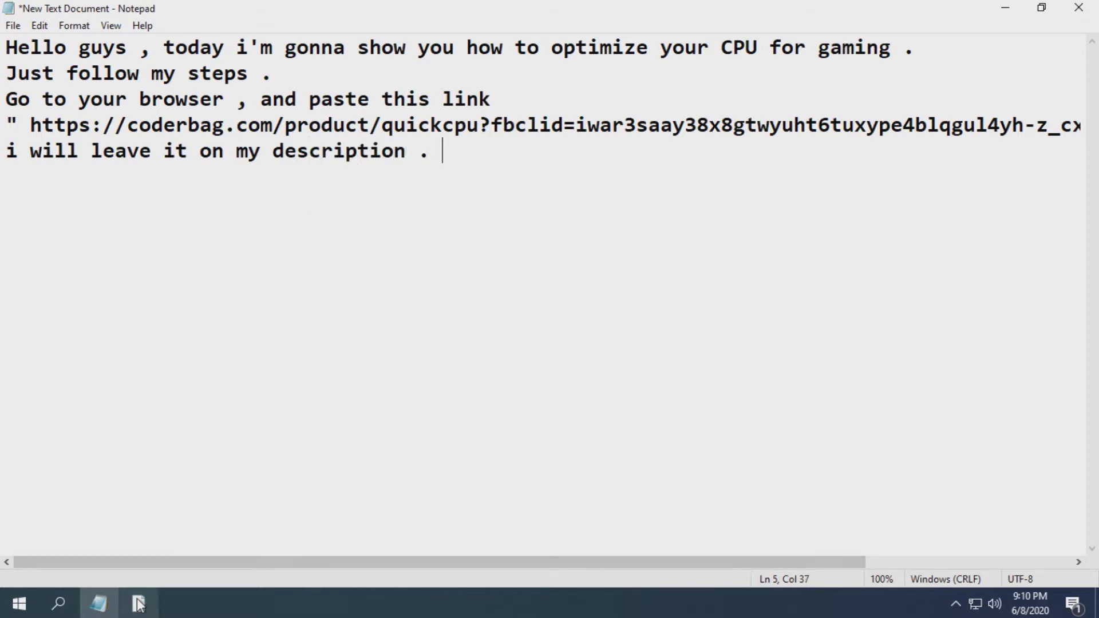
pyautogui.click(304, 44)
pyautogui.rightClick(304, 45)
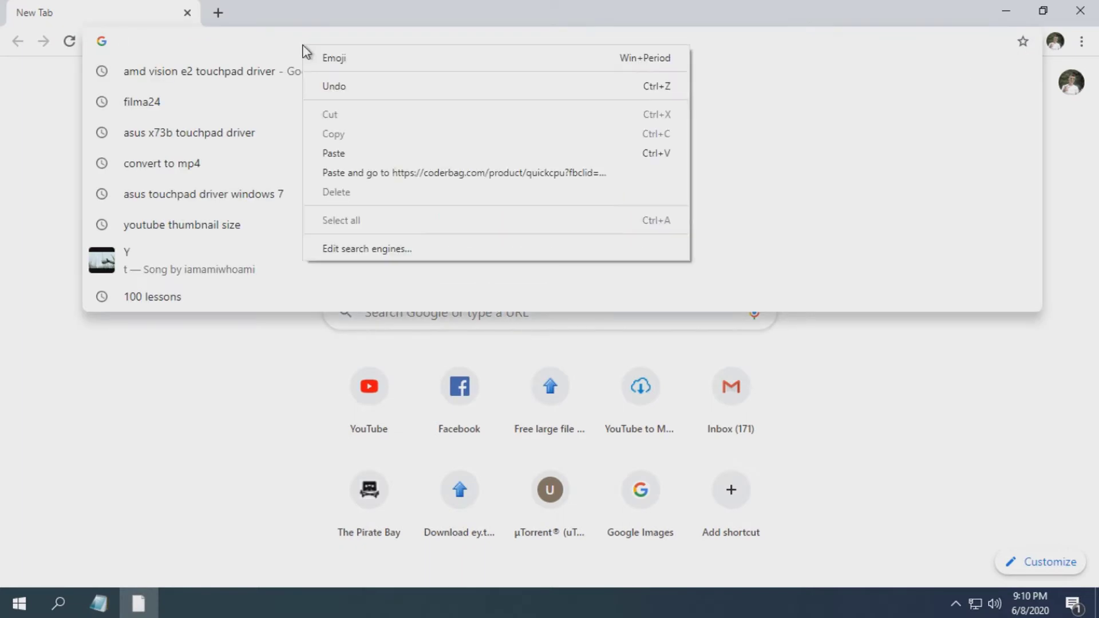
pyautogui.click(336, 154)
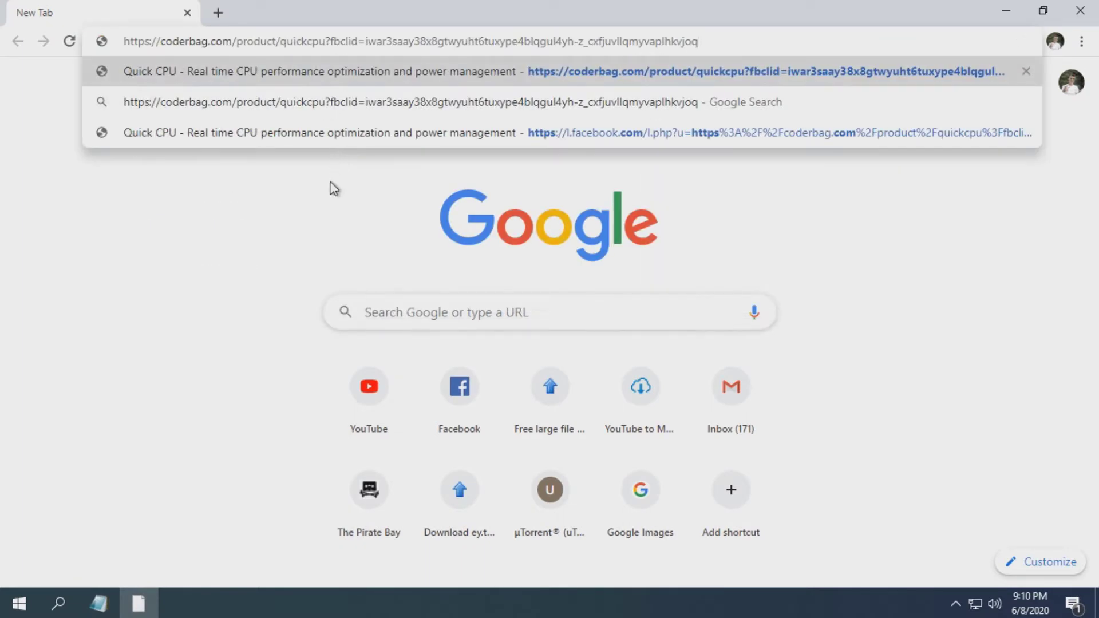
pyautogui.press('Return')
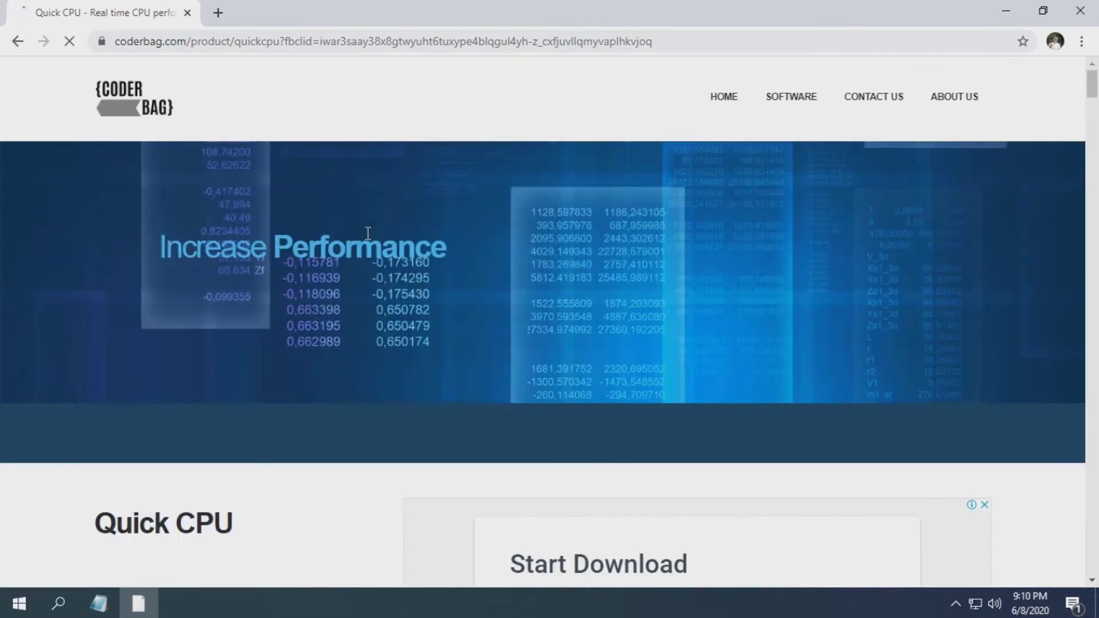
# Step: Look through the Quick CPU product page as far as its version details and download section
pyautogui.scroll(-6, 367, 232)
pyautogui.scroll(-15, 365, 261)
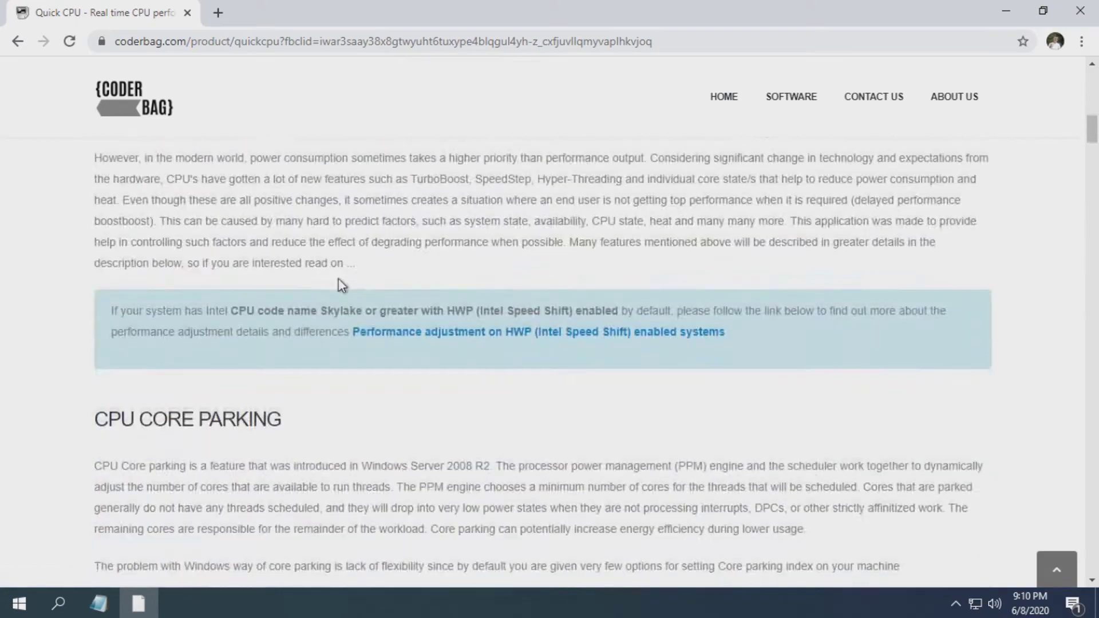
pyautogui.scroll(-12, 313, 288)
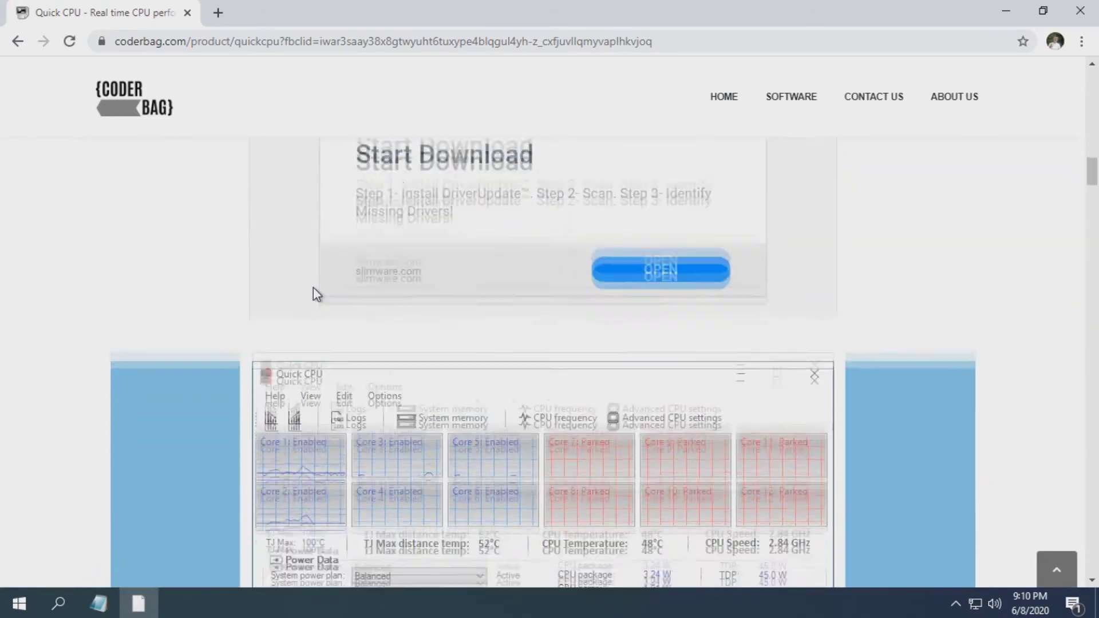
pyautogui.scroll(-15, 339, 290)
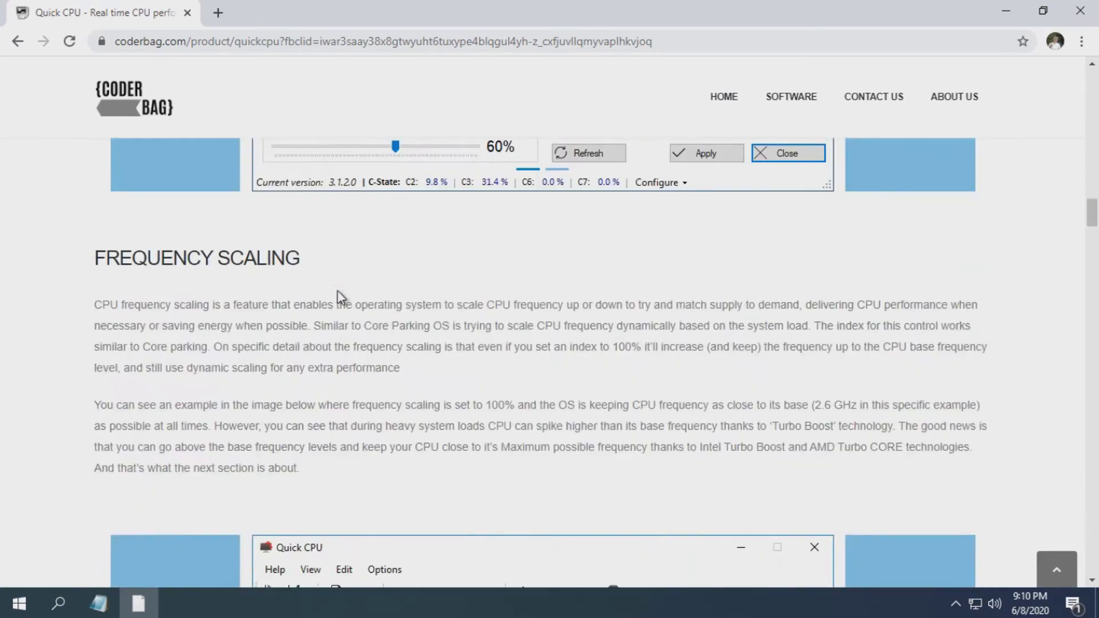
pyautogui.scroll(-15, 339, 295)
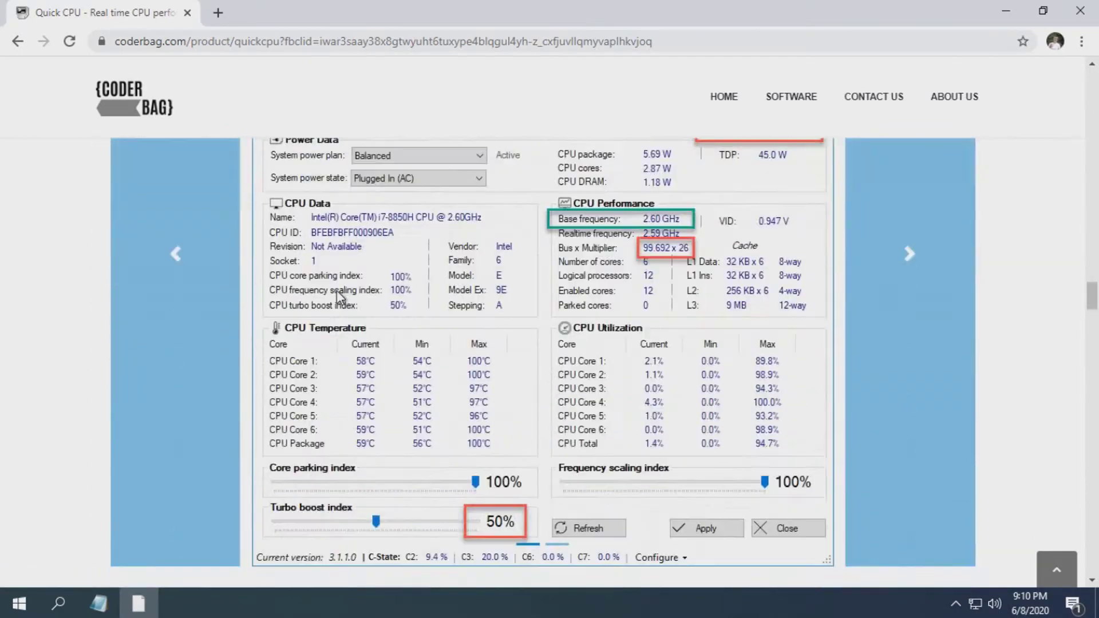
pyautogui.scroll(-15, 339, 297)
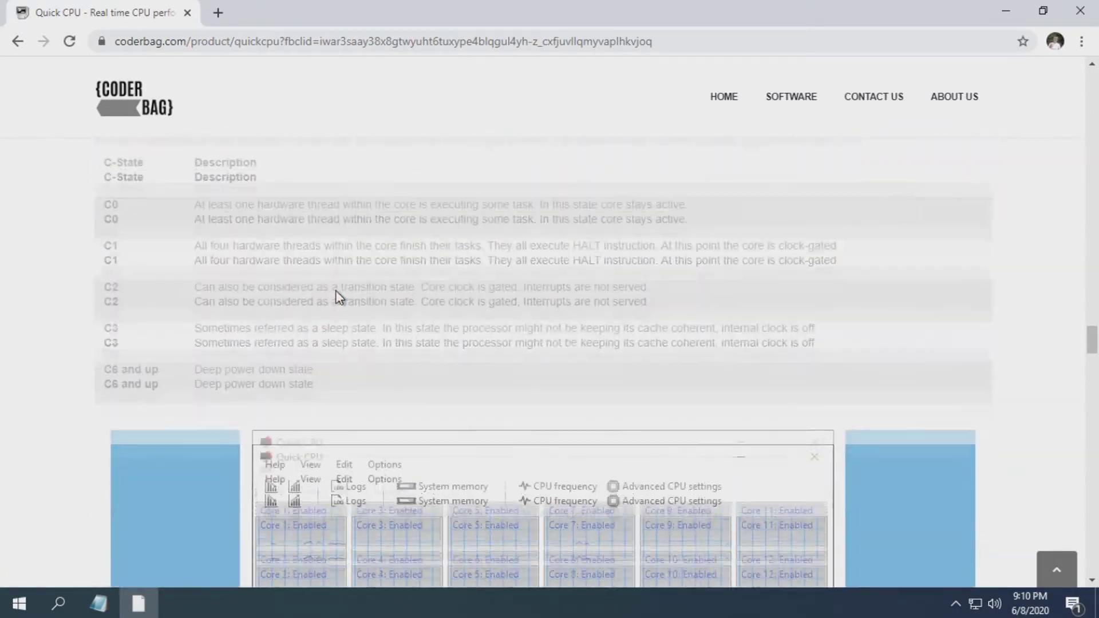
pyautogui.scroll(-15, 338, 297)
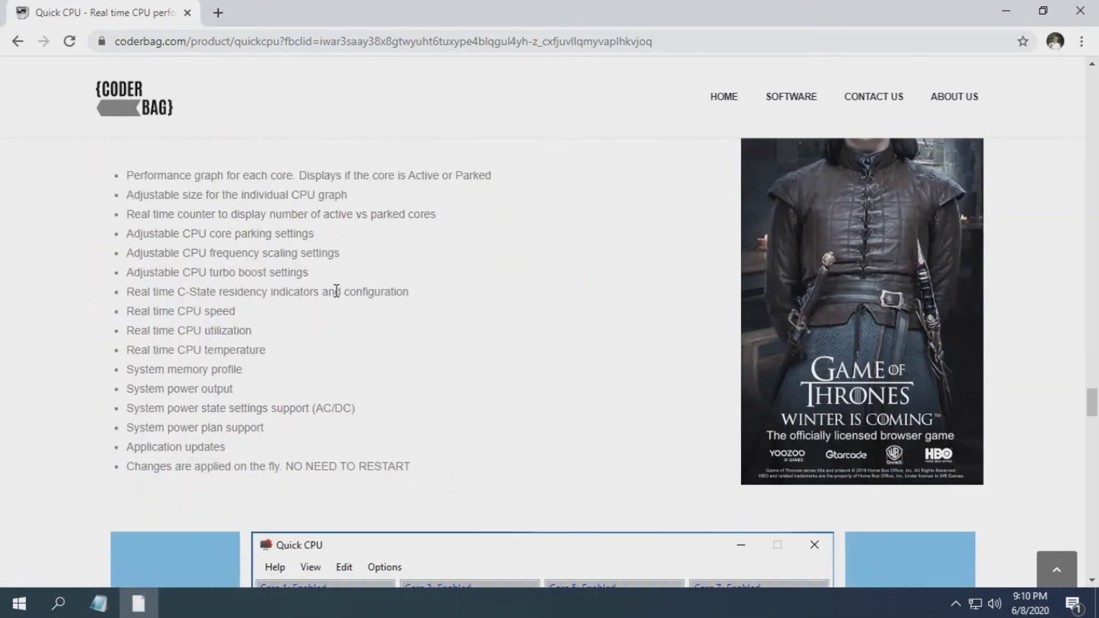
pyautogui.scroll(-10, 338, 296)
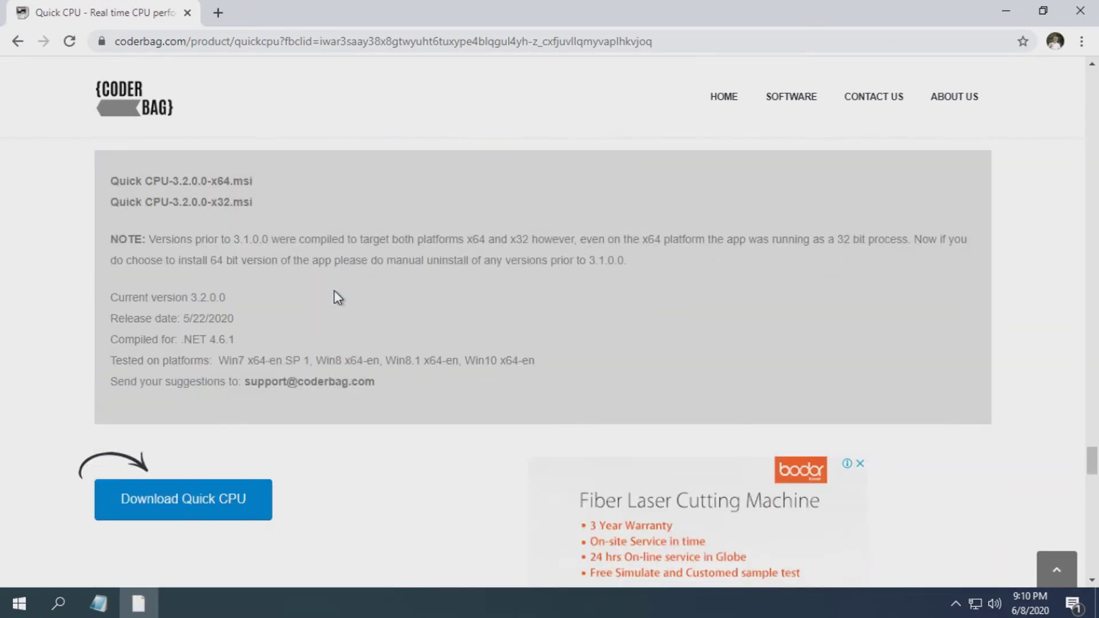
pyautogui.scroll(-2, 338, 296)
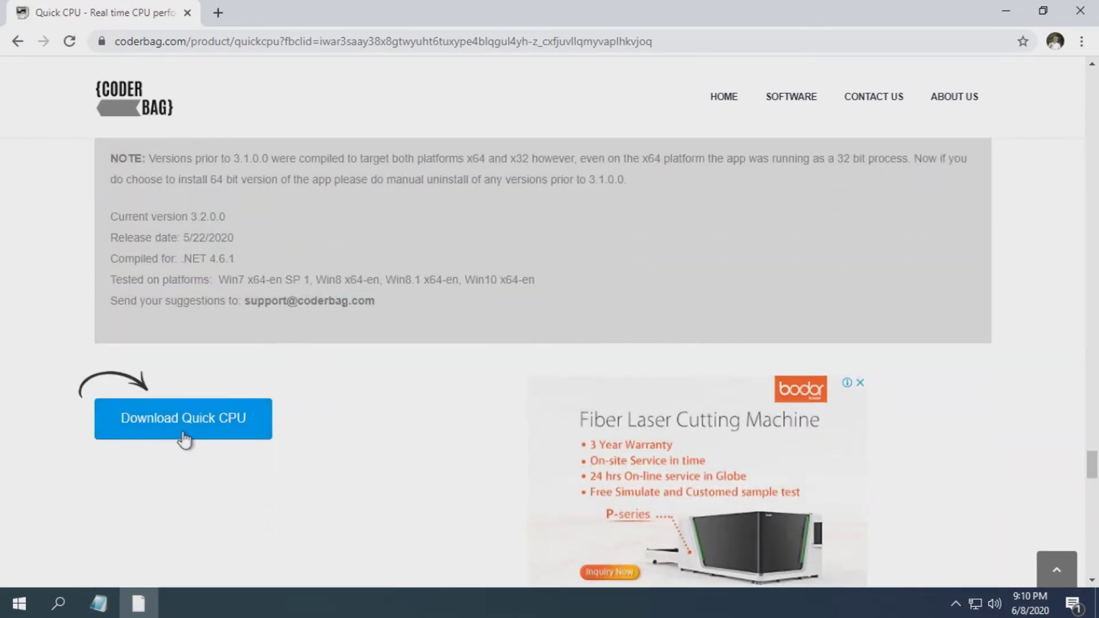
# Step: In Notepad, add the line "Scroll down and click Download Quic CPU .", checking the download label on the Chrome page
pyautogui.click(100, 607)
pyautogui.write('Scroll do')
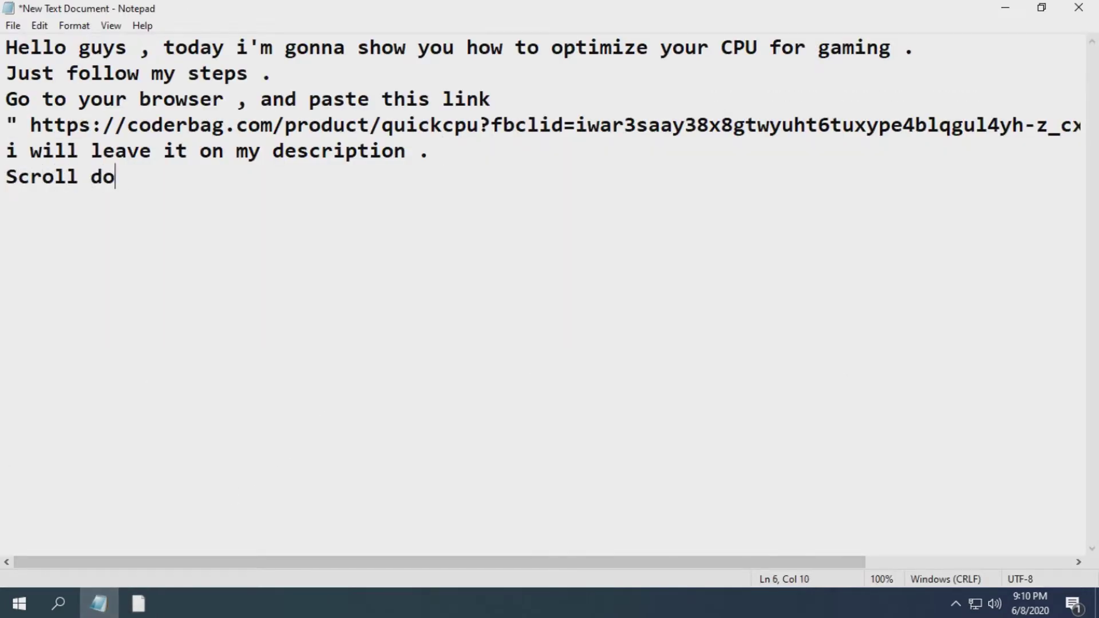
pyautogui.write('wn and click')
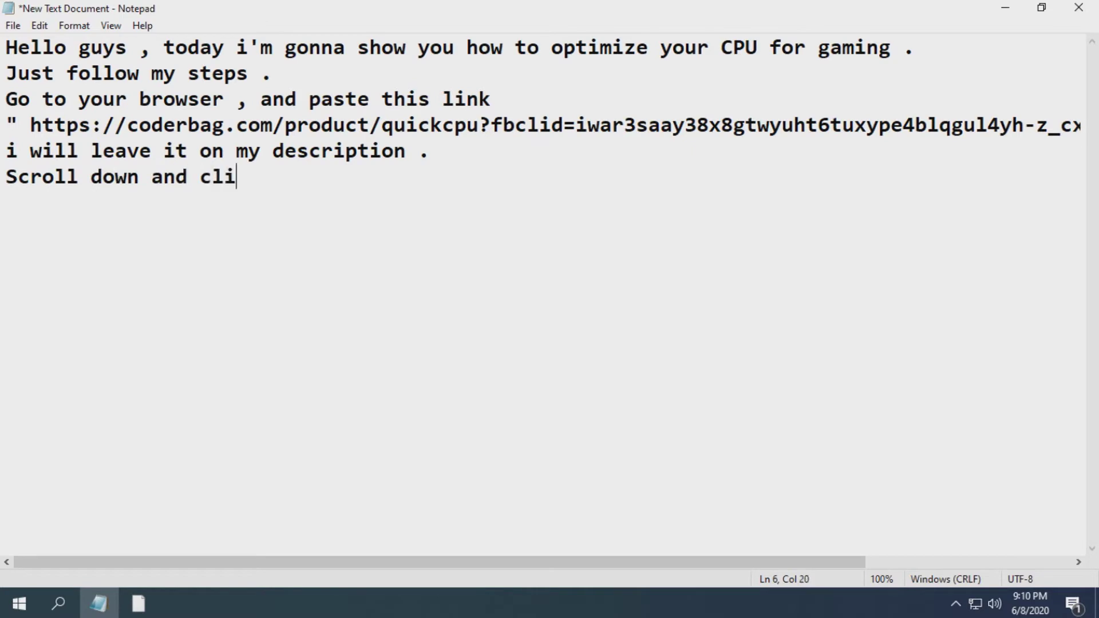
pyautogui.click(135, 605)
pyautogui.click(132, 606)
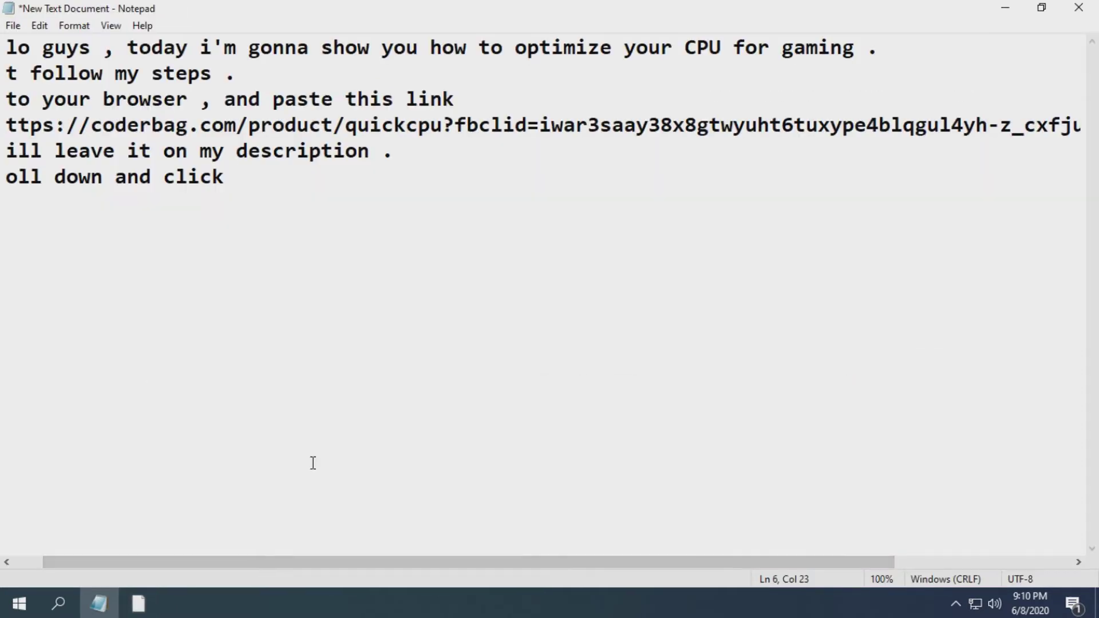
pyautogui.write('Download Quic CPU')
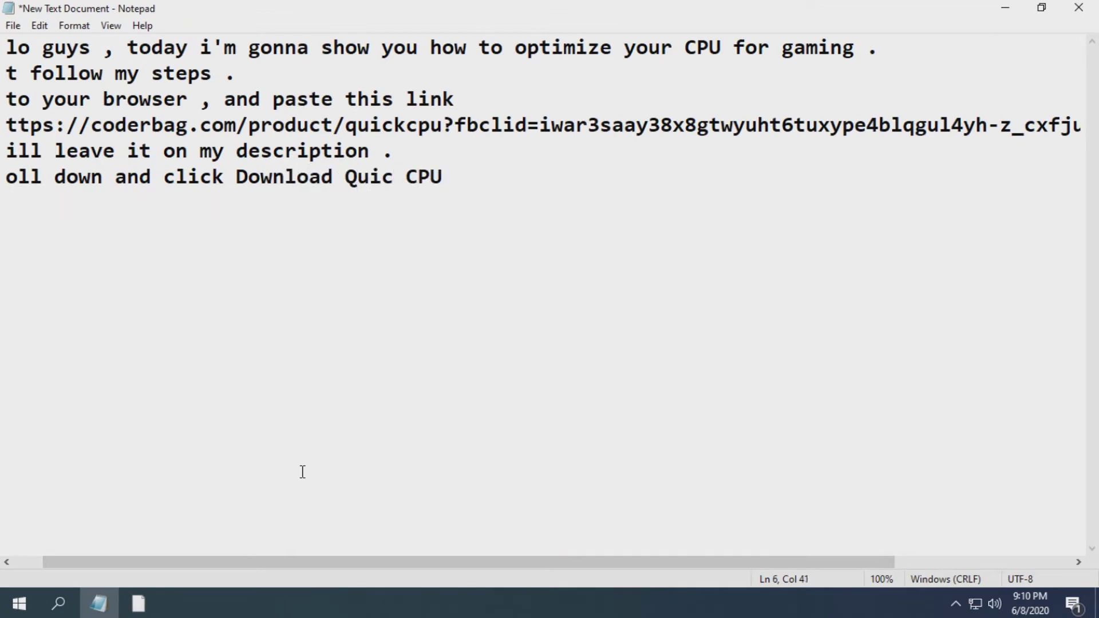
pyautogui.write(' .')
pyautogui.press('Return')
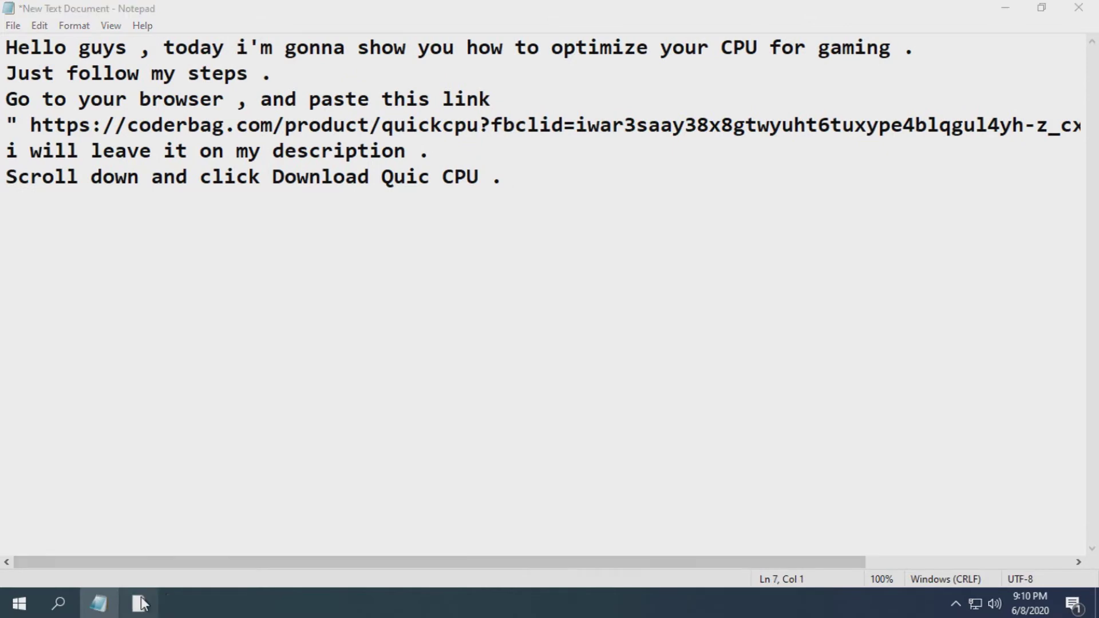
# Step: Return to Chrome and start the Quick CPU download from the product page
pyautogui.click(140, 601)
pyautogui.click(206, 433)
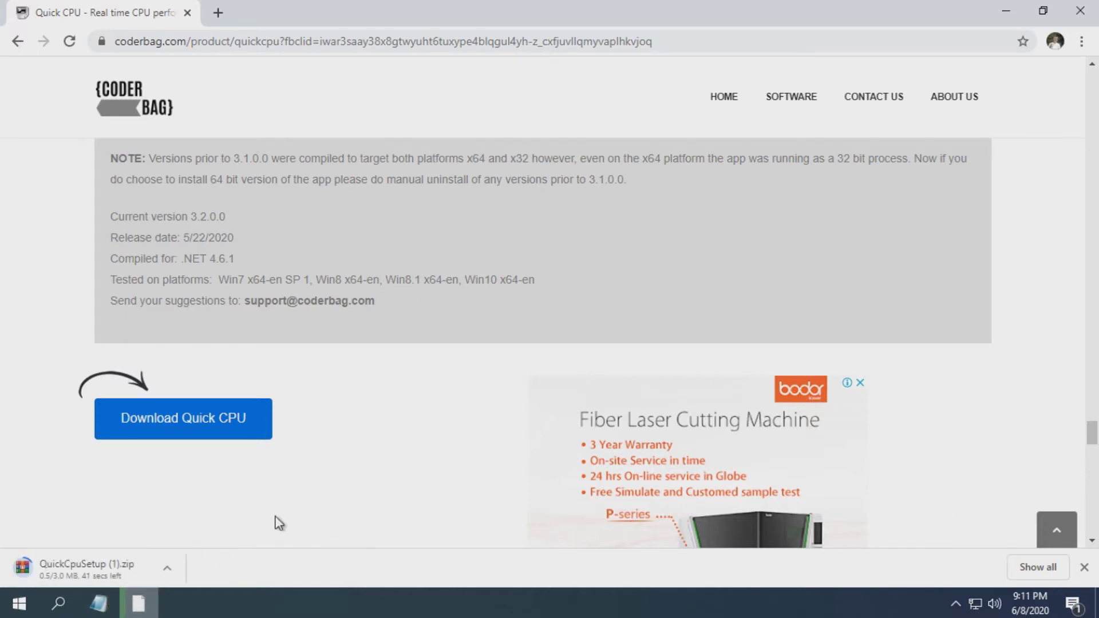
# Step: In Notepad, add the remark "My internet is slow af" on a new line below the download instruction
pyautogui.click(139, 604)
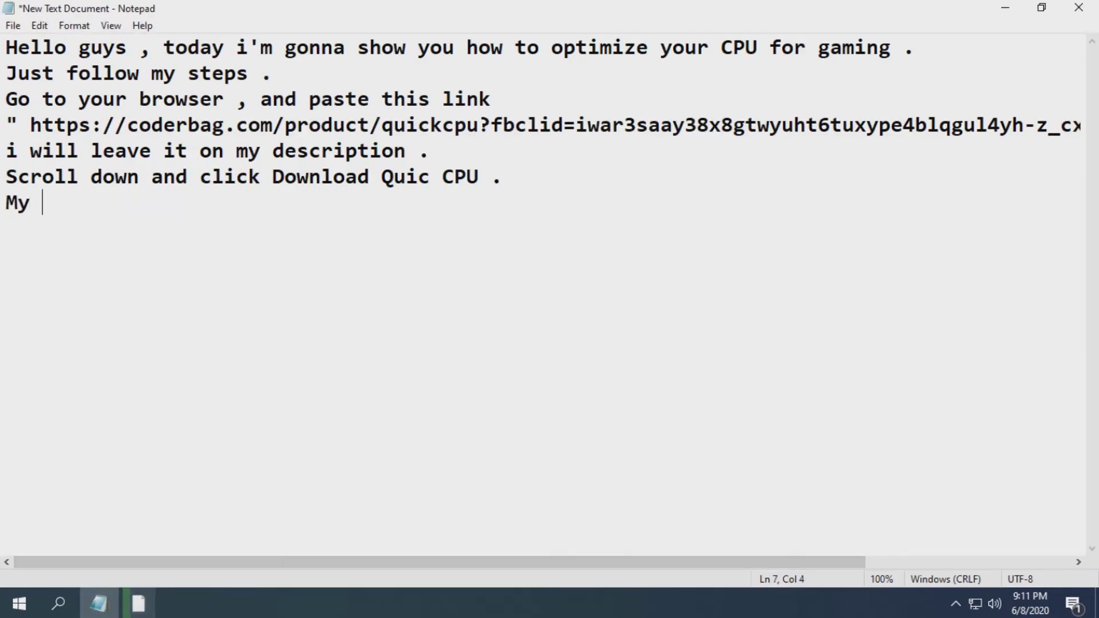
pyautogui.write('nternet is slow af')
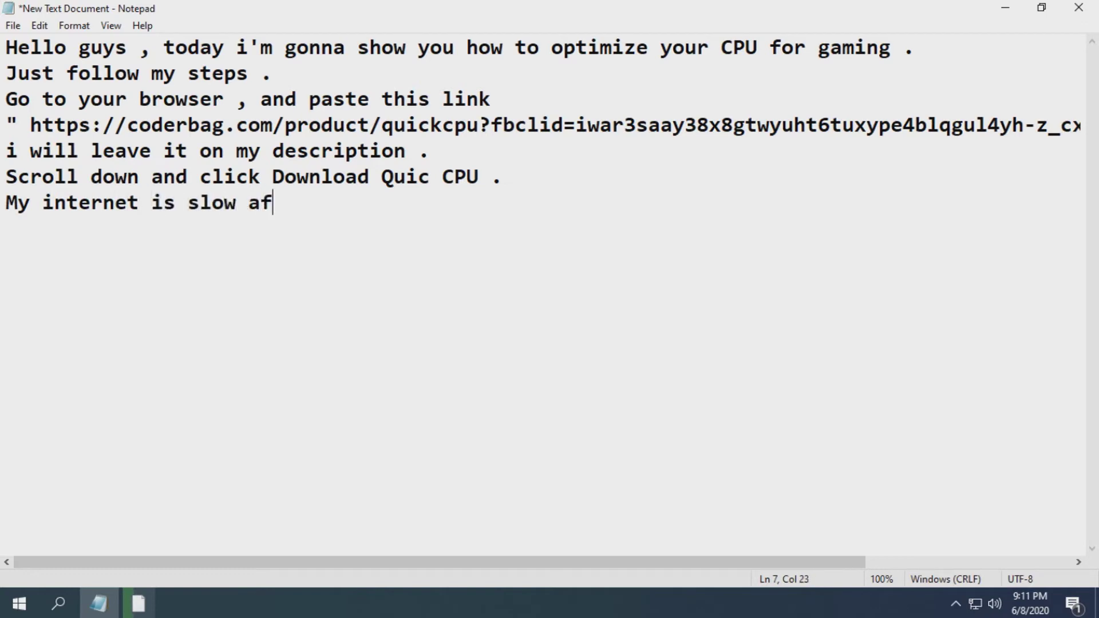
# Step: Finish the remark about the slow internet with ". :@." and start a new line
pyautogui.write('. :@.')
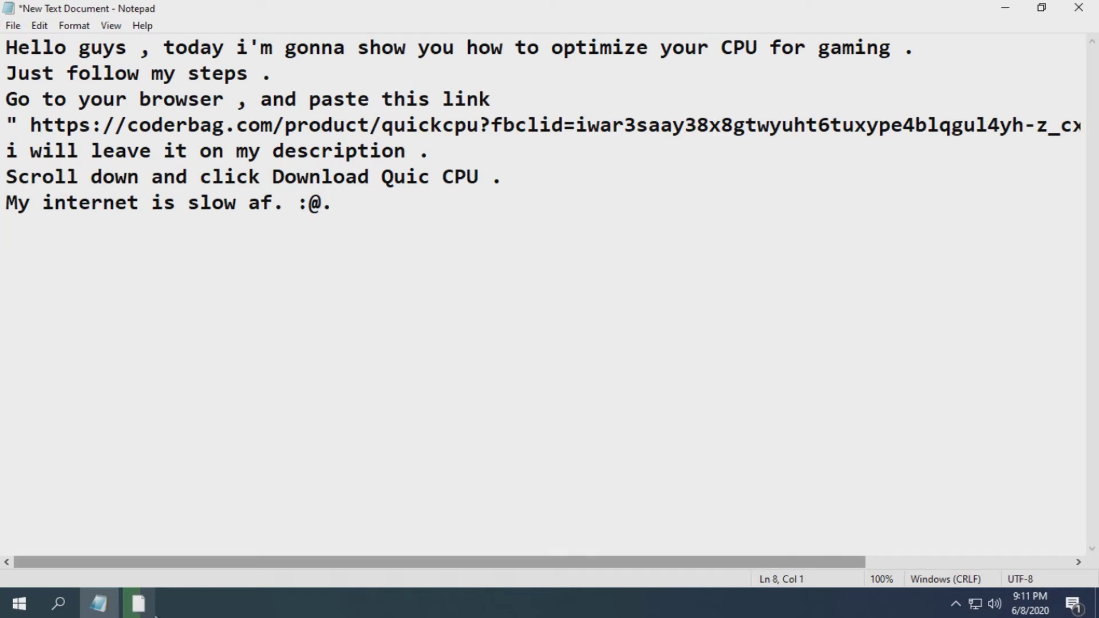
# Step: Switch to Chrome, put the downloaded QuickCpuSetup (1).zip on the desktop in a free area, and open it in WinRAR
pyautogui.click(139, 602)
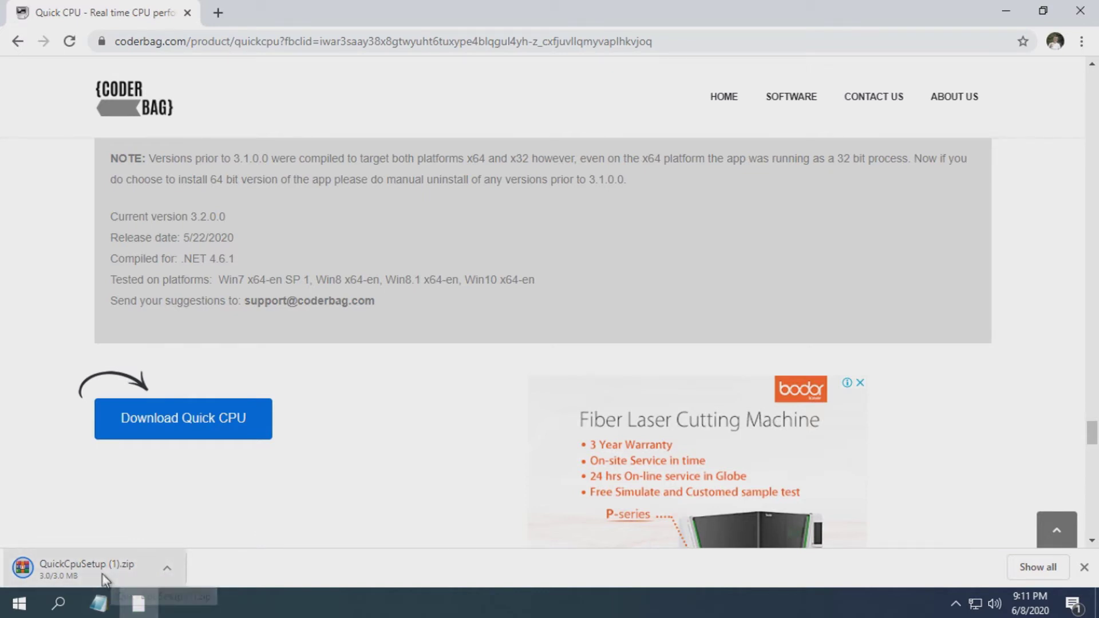
pyautogui.moveTo(87, 573); pyautogui.dragTo(211, 360)
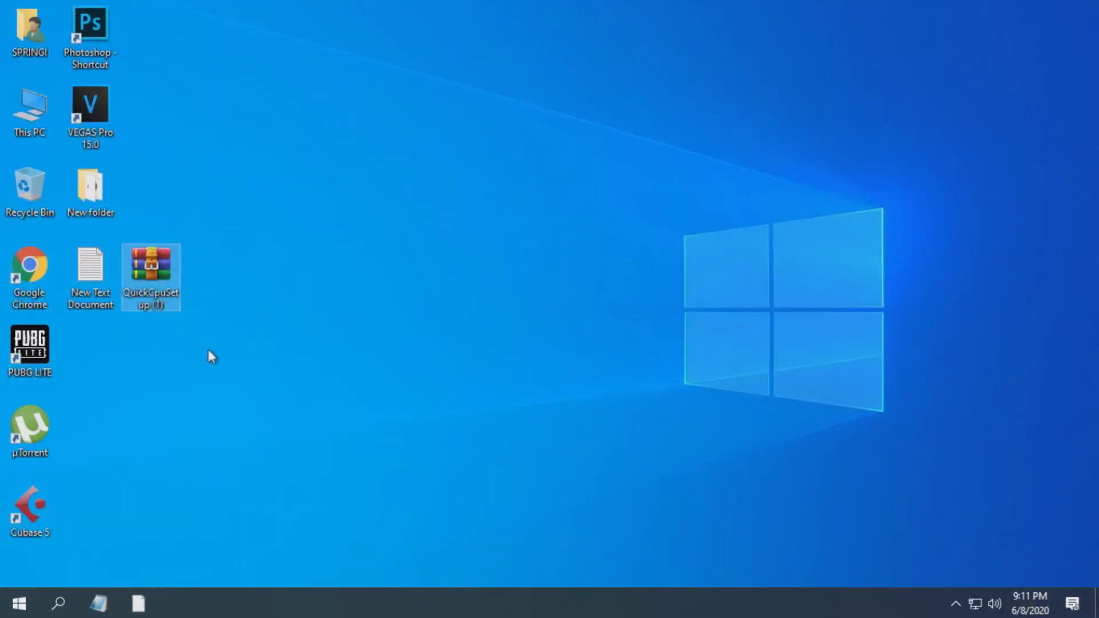
pyautogui.moveTo(162, 289); pyautogui.dragTo(375, 221)
pyautogui.rightClick(375, 219)
pyautogui.click(401, 266)
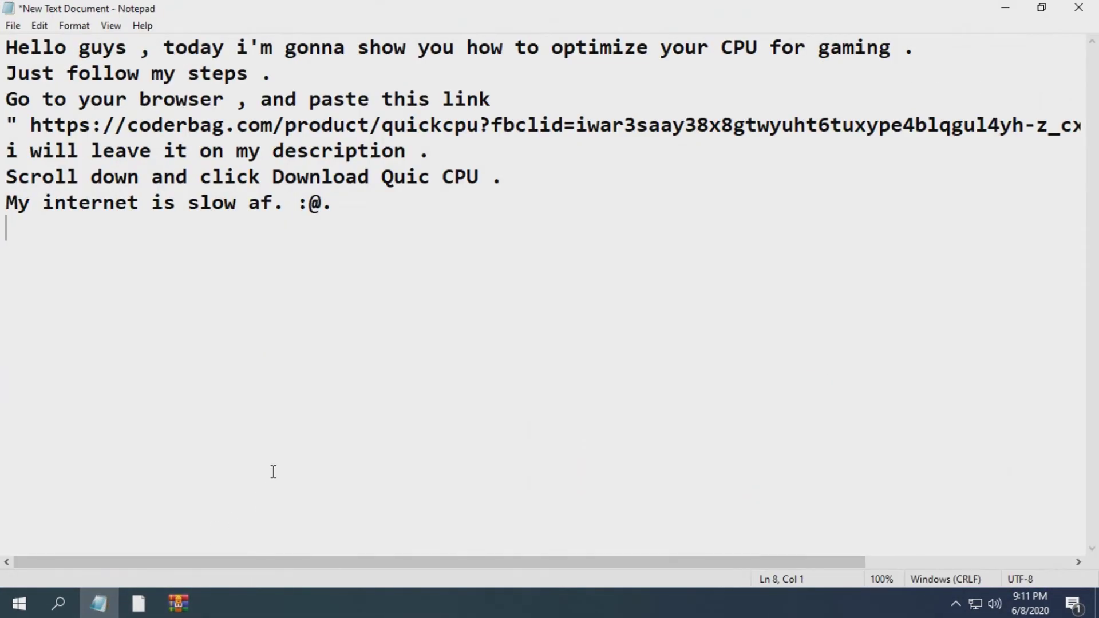
# Step: In Notepad, add the line "Select what bit is your pc." below the internet remark
pyautogui.write('Select what bit is yo')
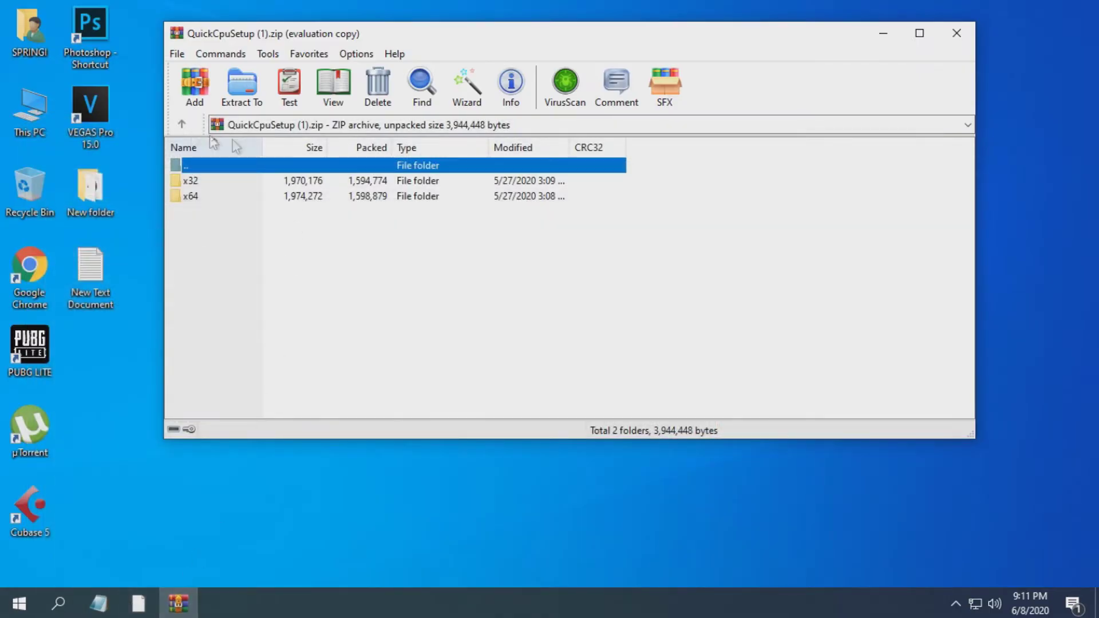
# Step: In WinRAR, open the archive's x64 folder and launch the QuickCpuSetup installer
pyautogui.doubleClick(198, 198)
pyautogui.click(218, 182)
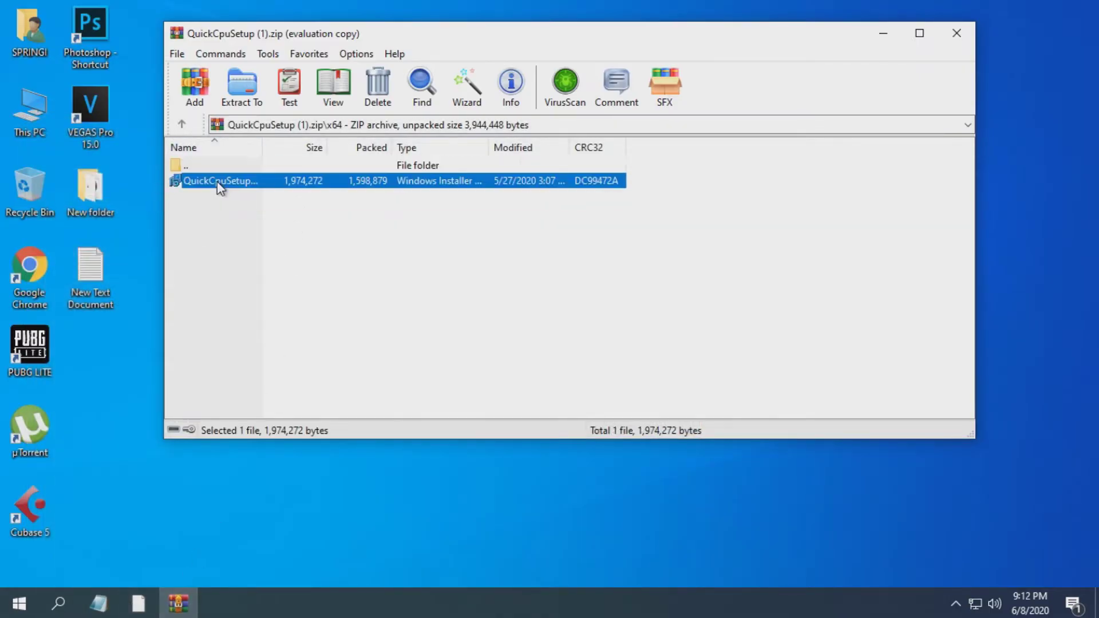
pyautogui.doubleClick(218, 181)
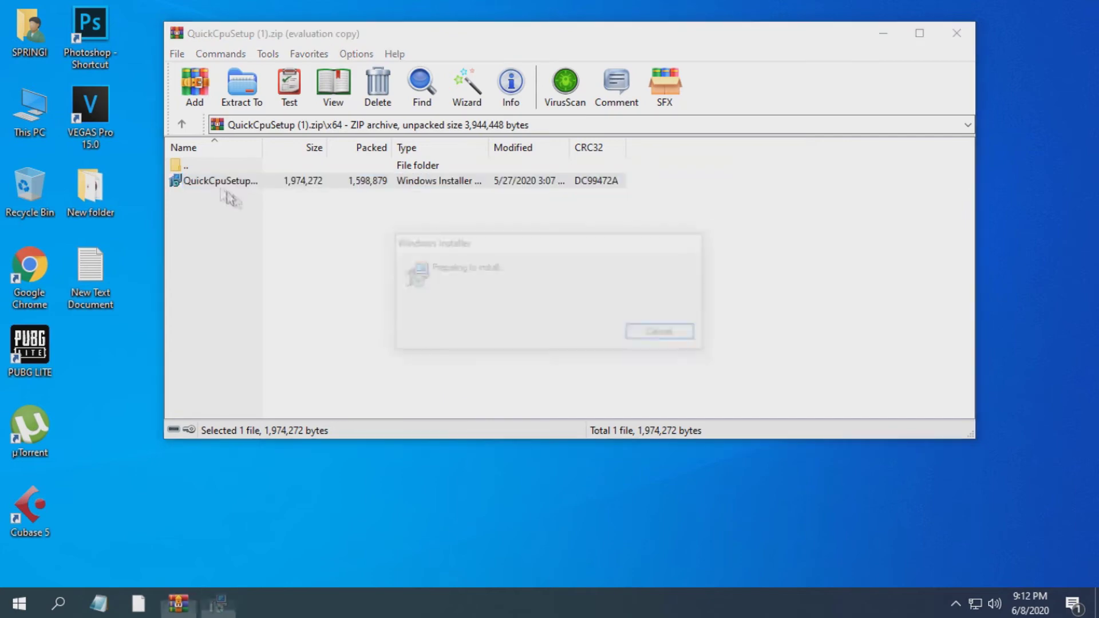
# Step: Accept the license agreement, install Quick CPU x64 to C:\Program Files\QuickCPU\ and allow the installer to make changes to the device
pyautogui.click(633, 427)
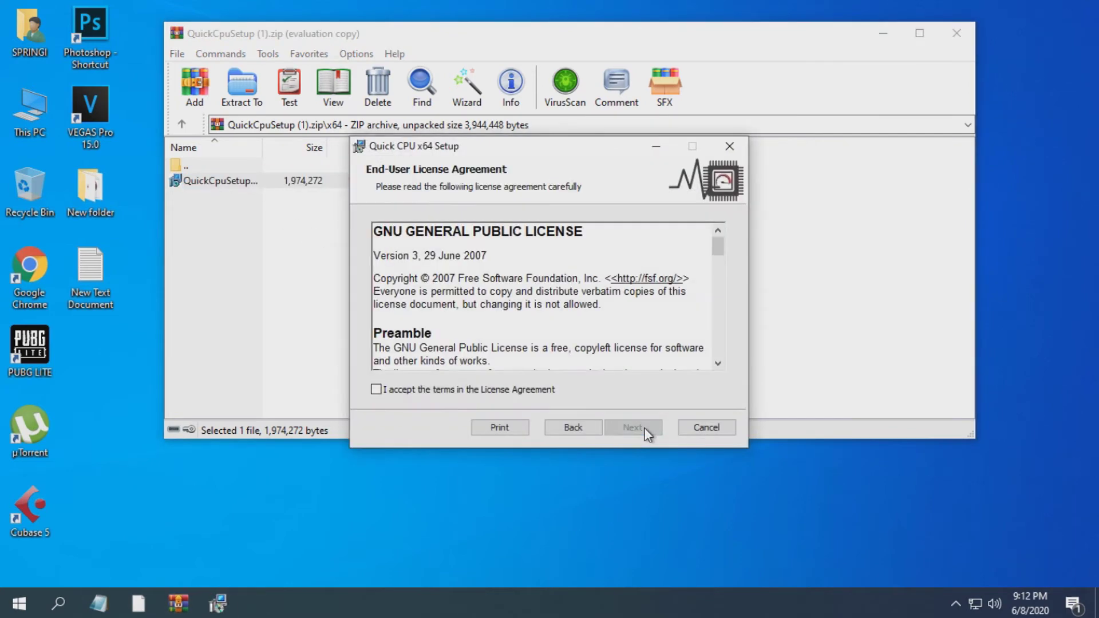
pyautogui.click(451, 390)
pyautogui.click(634, 428)
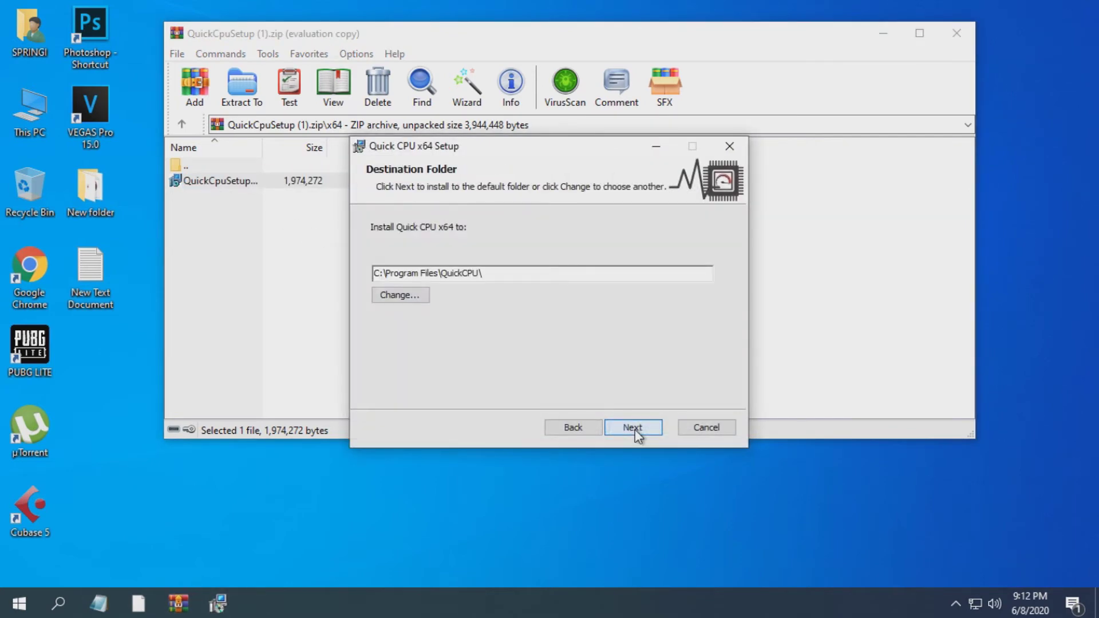
pyautogui.click(634, 428)
pyautogui.click(636, 431)
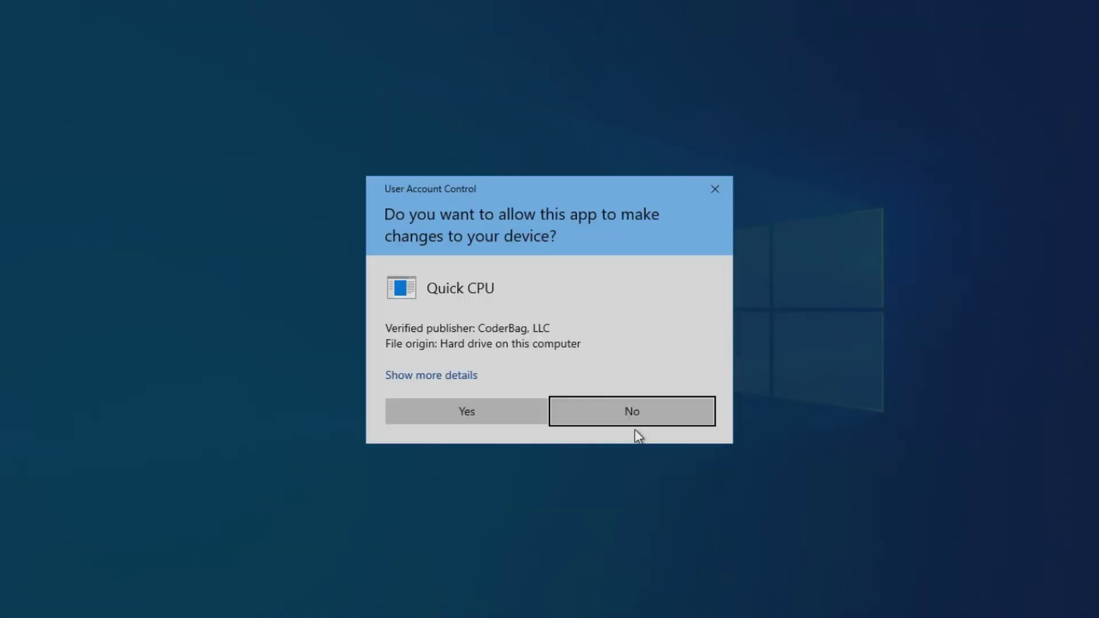
pyautogui.click(497, 418)
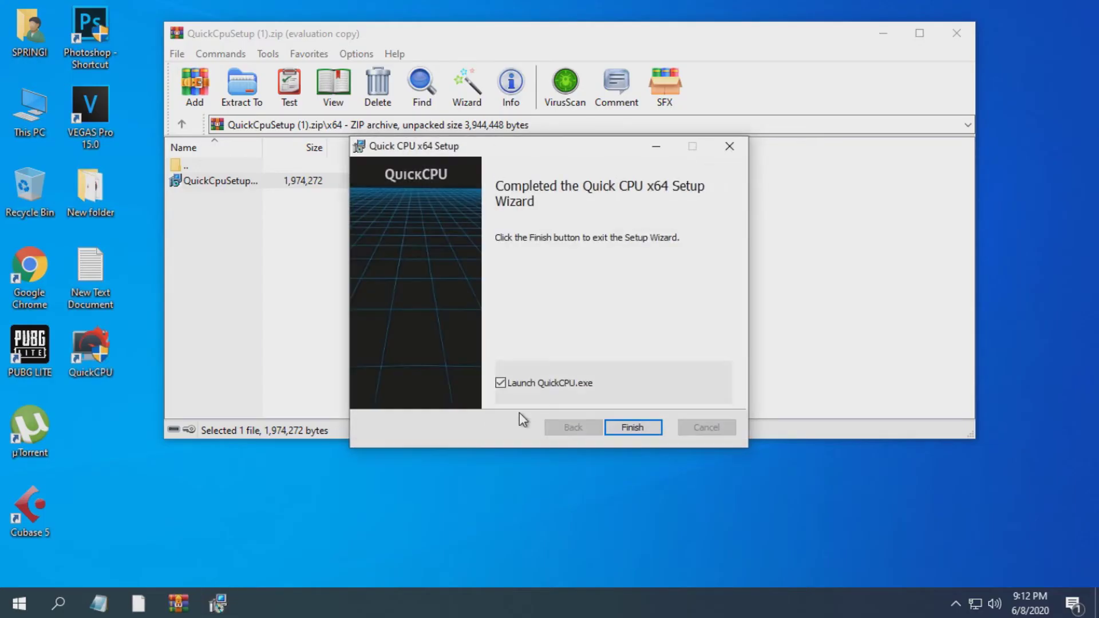
# Step: Finish the setup wizard without launching QuickCPU.exe, close WinRAR and refresh the desktop
pyautogui.click(507, 385)
pyautogui.click(633, 428)
pyautogui.click(955, 33)
pyautogui.rightClick(385, 310)
pyautogui.click(430, 357)
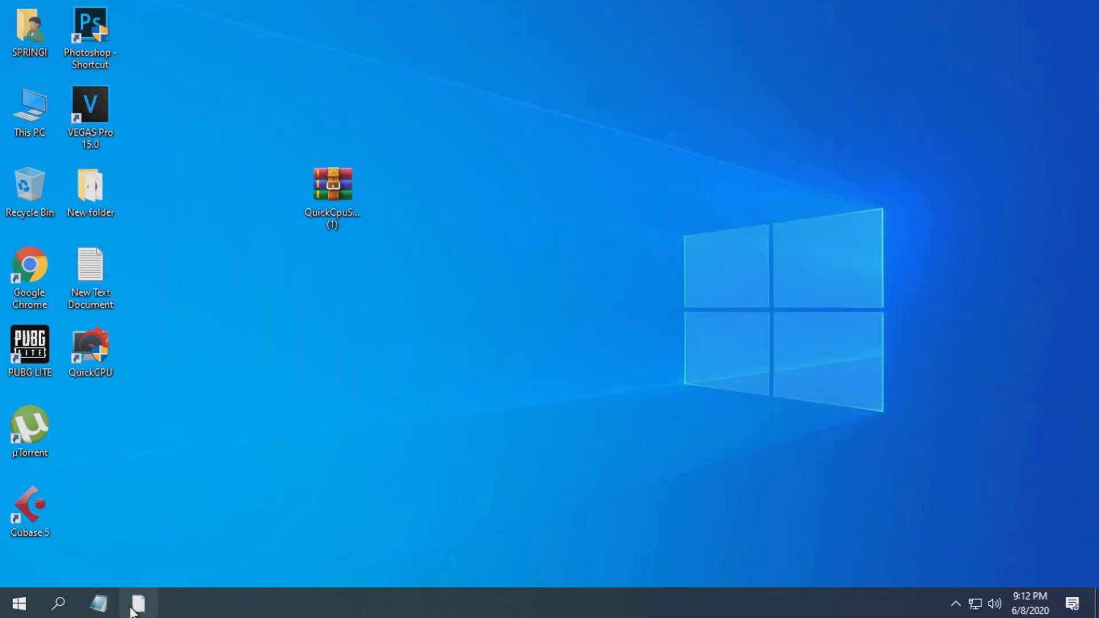
# Step: In Notepad, add the line "Open it and follow my steps ." below the bit-version instruction
pyautogui.click(99, 603)
pyautogui.write('Open it andf')
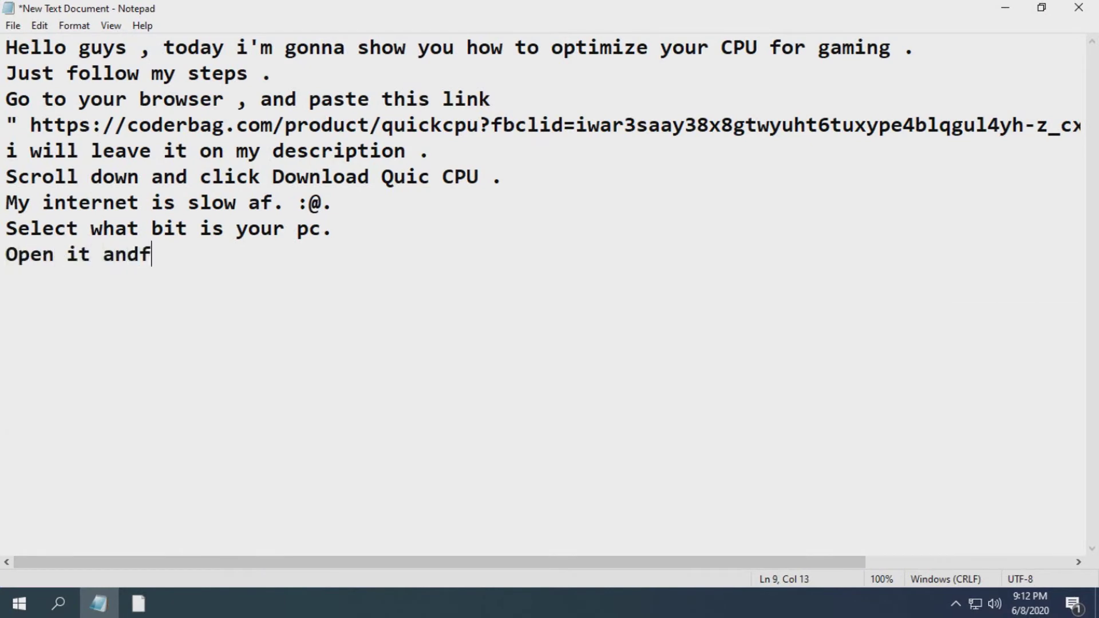
pyautogui.press('BackSpace')
pyautogui.write(' follow my steps .')
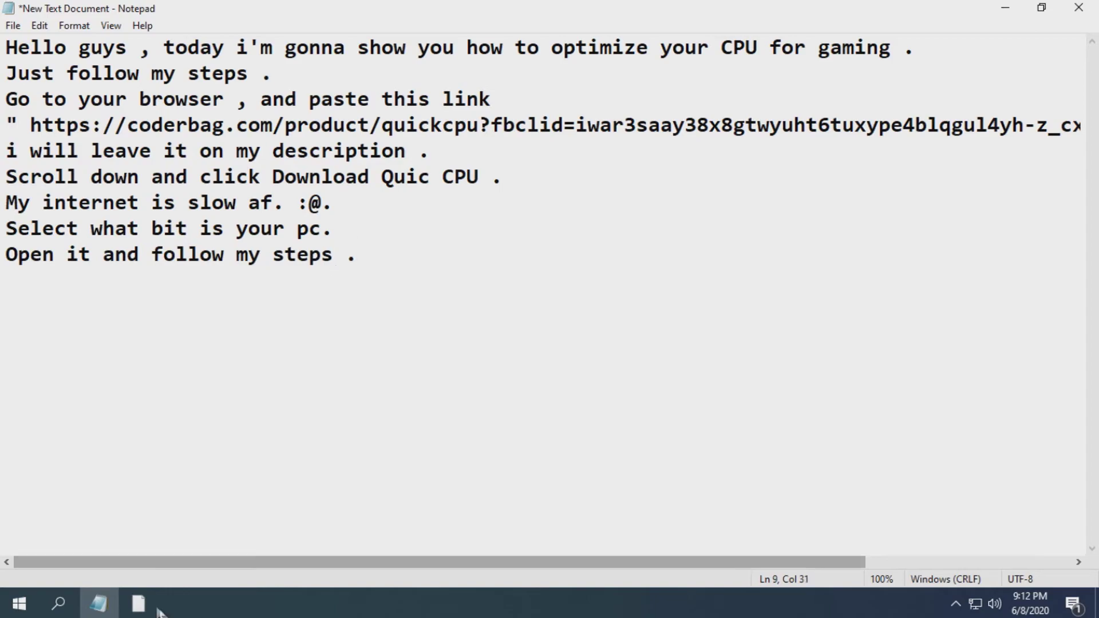
# Step: Return to the desktop, launch QuickCPU and allow it to make changes to the device
pyautogui.click(98, 603)
pyautogui.rightClick(148, 448)
pyautogui.click(216, 290)
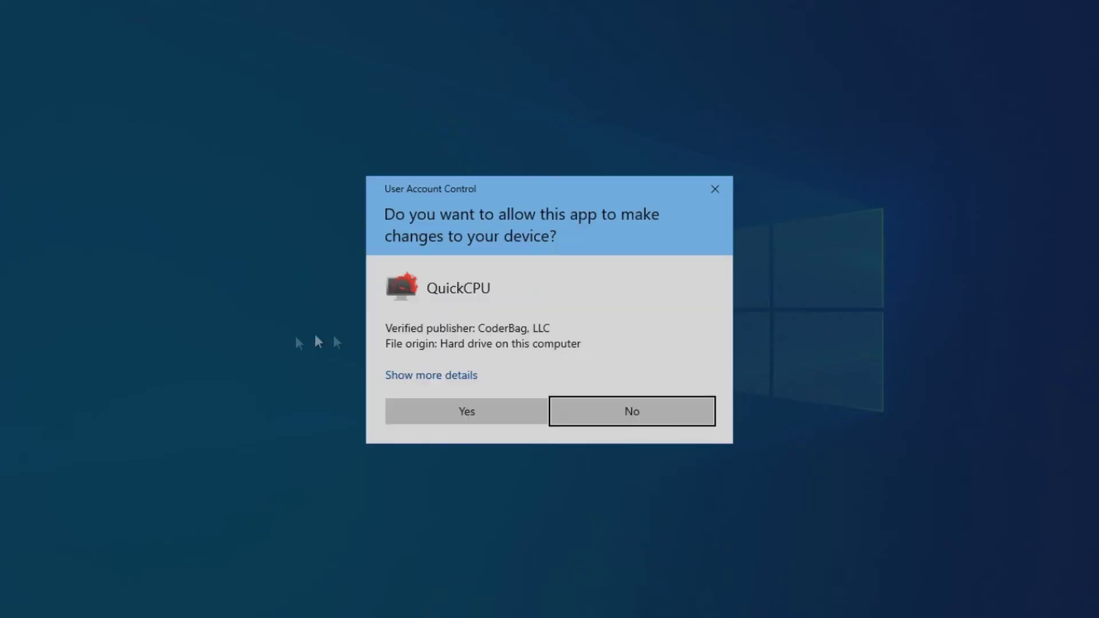
pyautogui.click(478, 410)
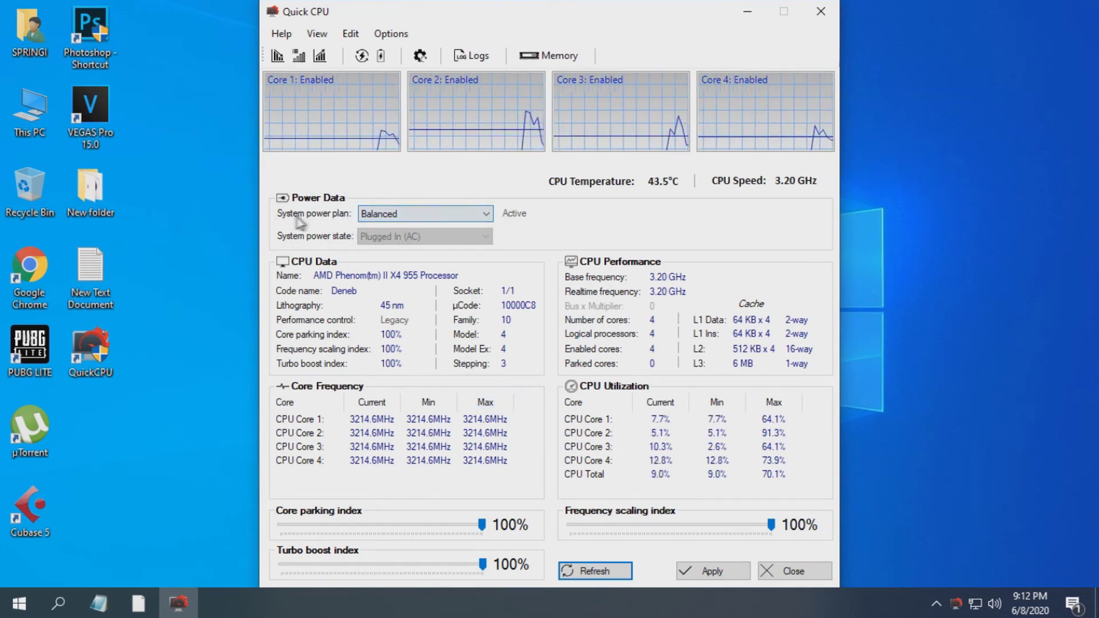
# Step: In Notepad, add the line "Go to system power plan" at the end of the instructions
pyautogui.click(105, 604)
pyautogui.press('Return')
pyautogui.write('Go to system power plan')
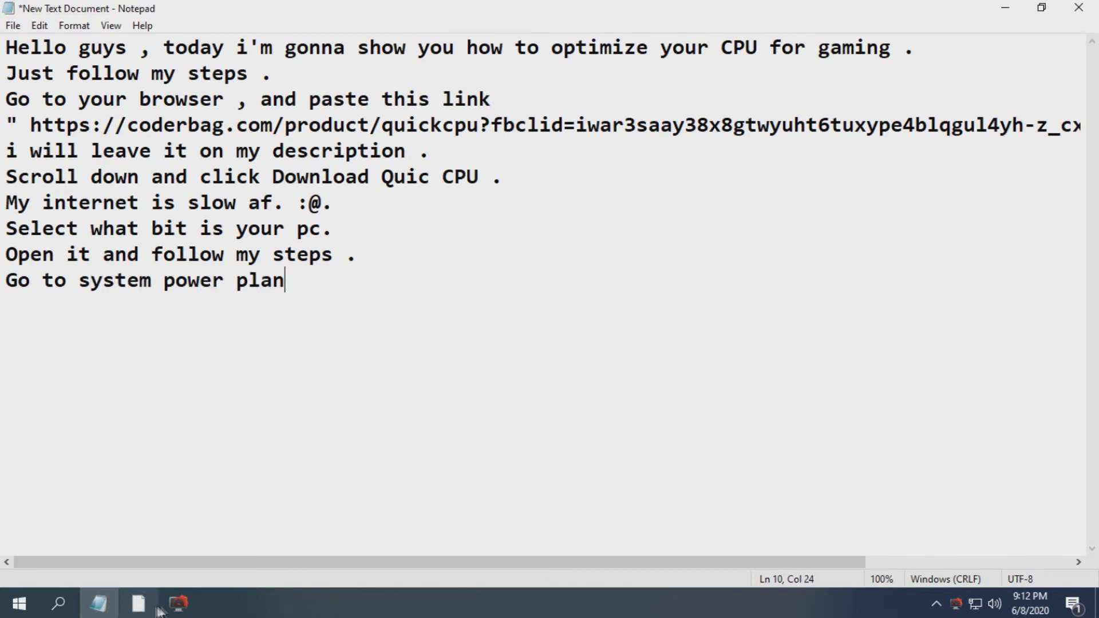
# Step: Switch to Quick CPU and set the system power plan to High performance
pyautogui.click(179, 603)
pyautogui.click(415, 214)
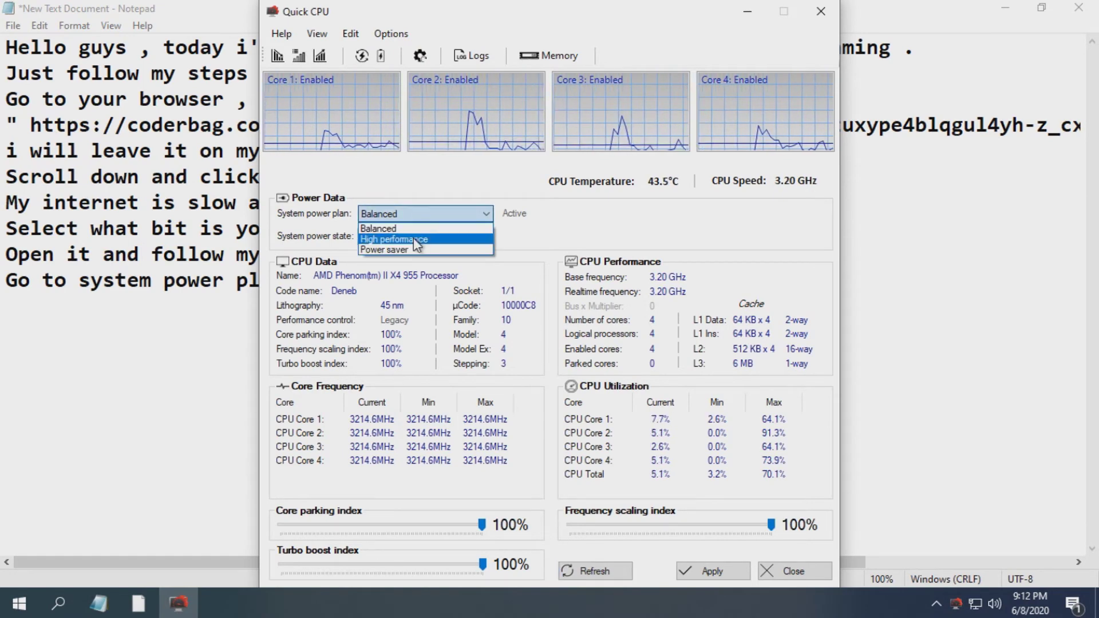
pyautogui.click(395, 238)
# Step: In Notepad, add the line "and set it on High performance." below the power plan instruction
pyautogui.click(239, 312)
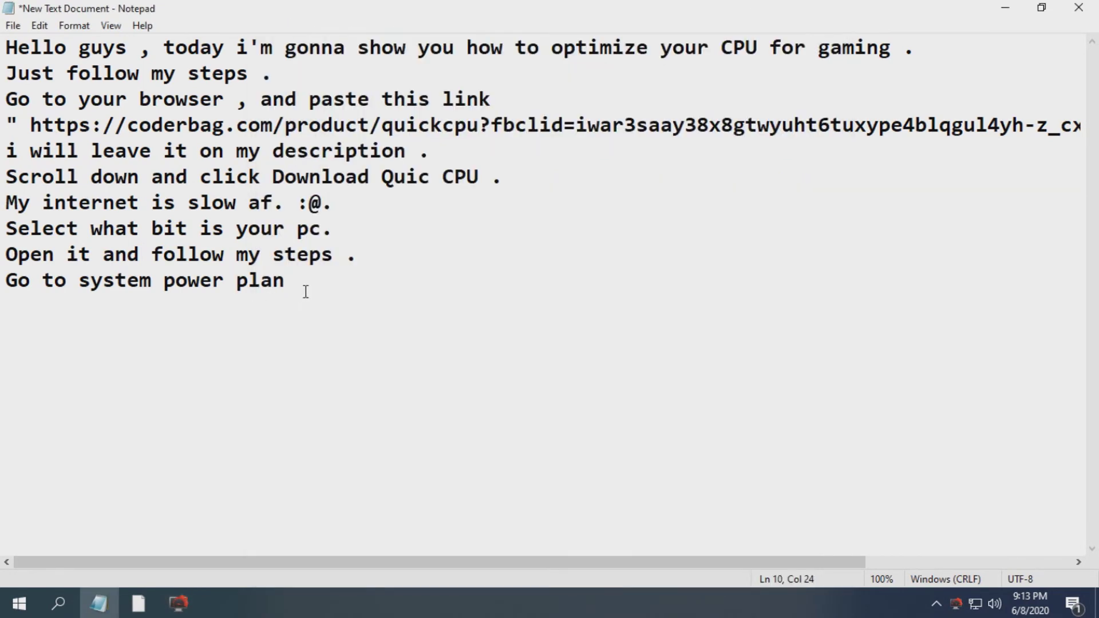
pyautogui.write('and set ')
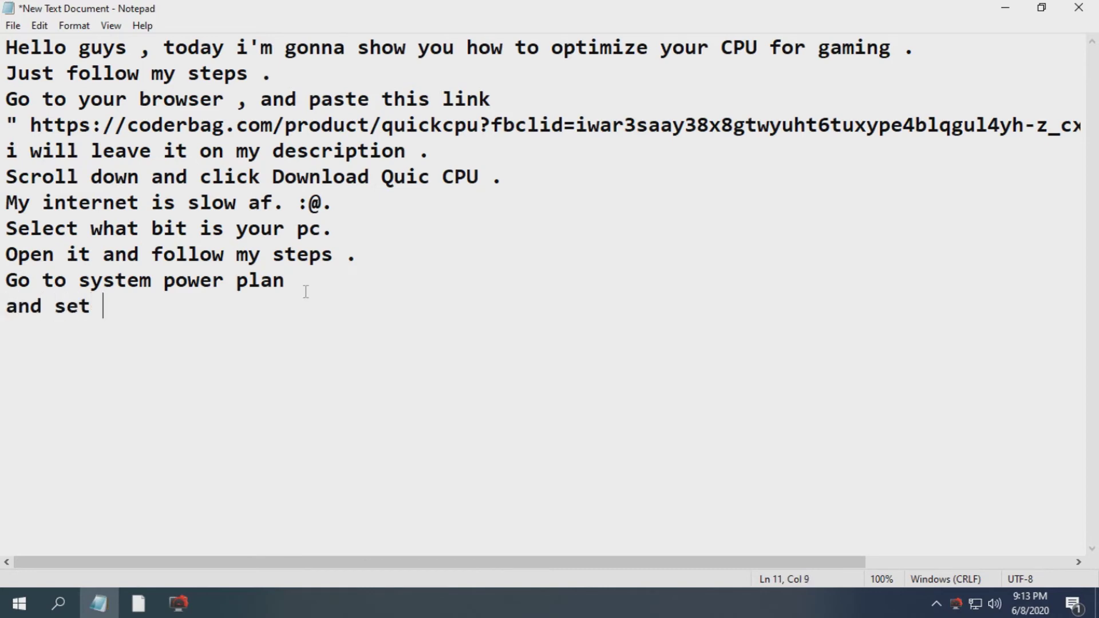
pyautogui.write('it on High performance.')
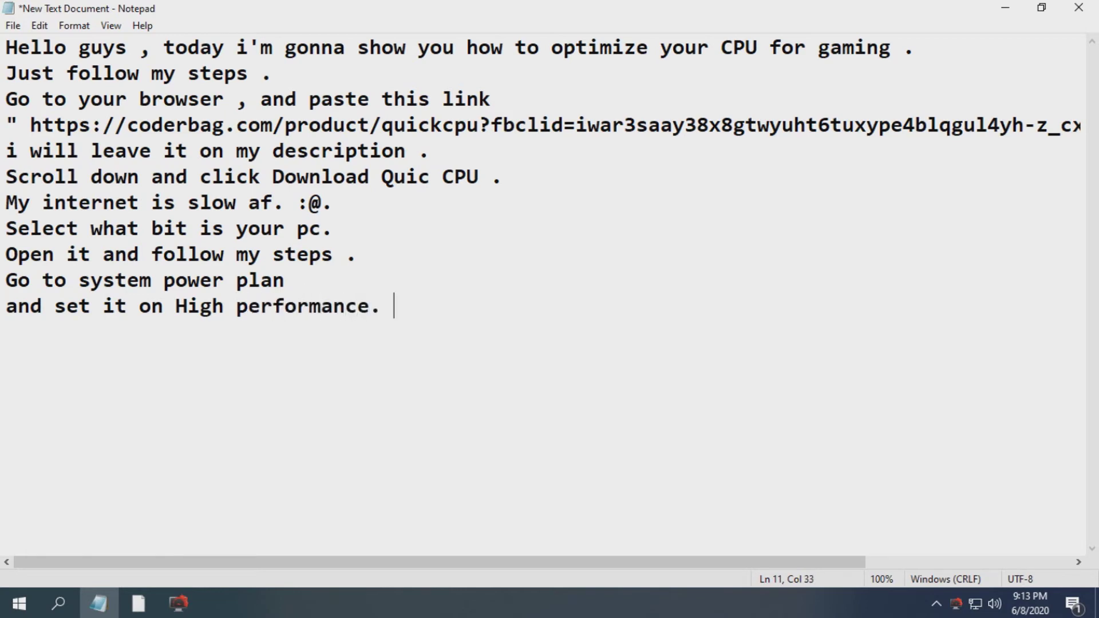
# Step: Return to Quick CPU, apply the High performance selection and dismiss the message
pyautogui.click(179, 603)
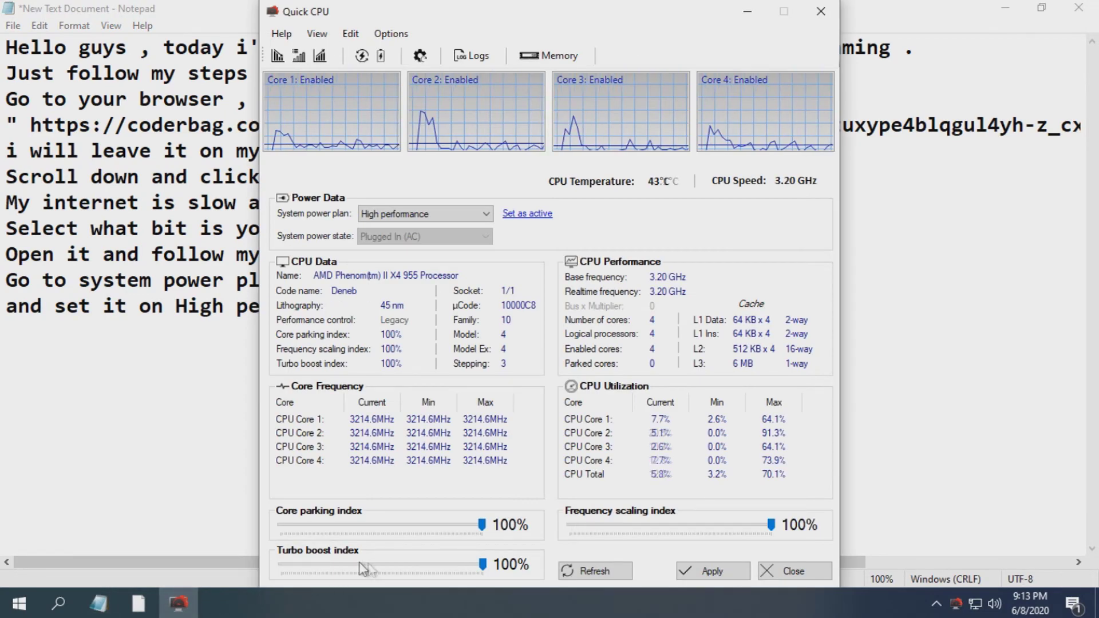
pyautogui.click(710, 576)
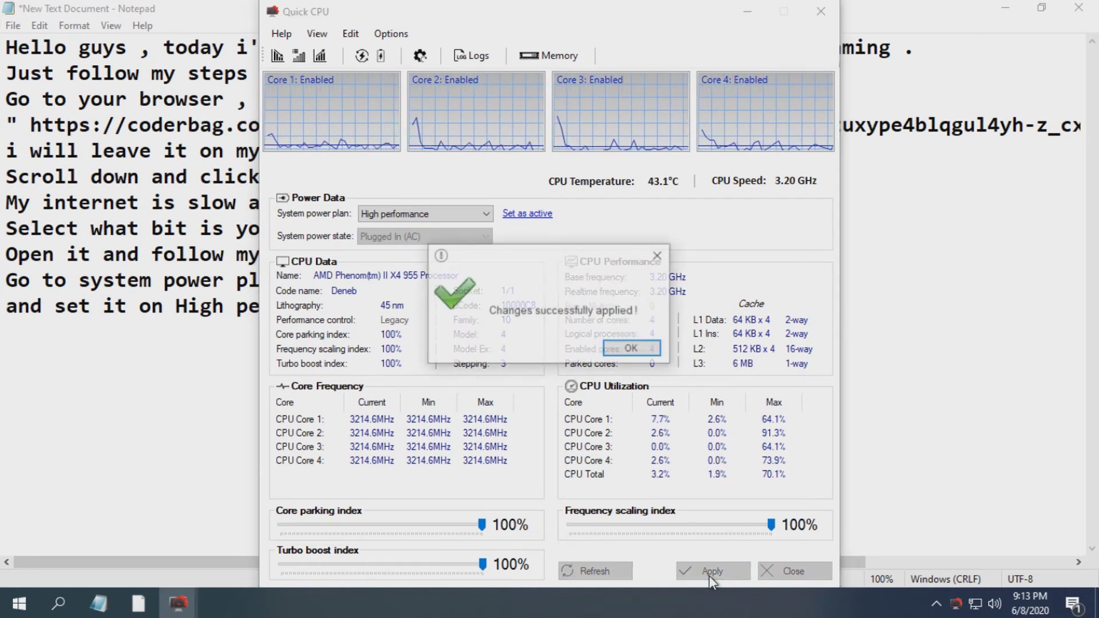
pyautogui.click(632, 348)
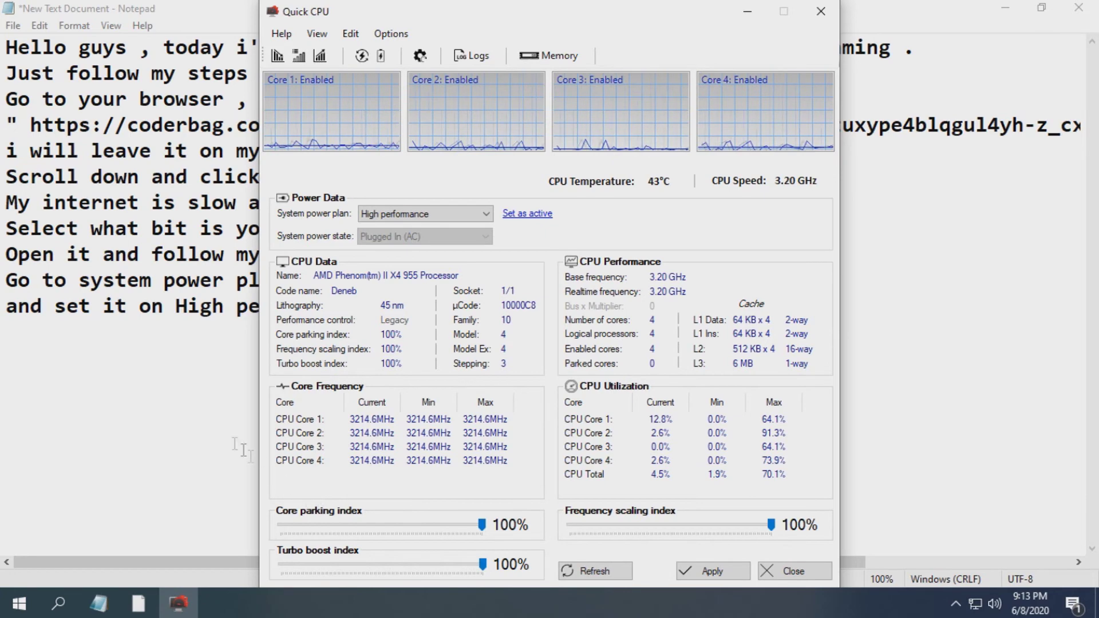
# Step: In Notepad, add the two lines "If these 3 lines are under 100%" and "set them to 100%." below the power plan instructions
pyautogui.hotkey('alt', 'Tab')
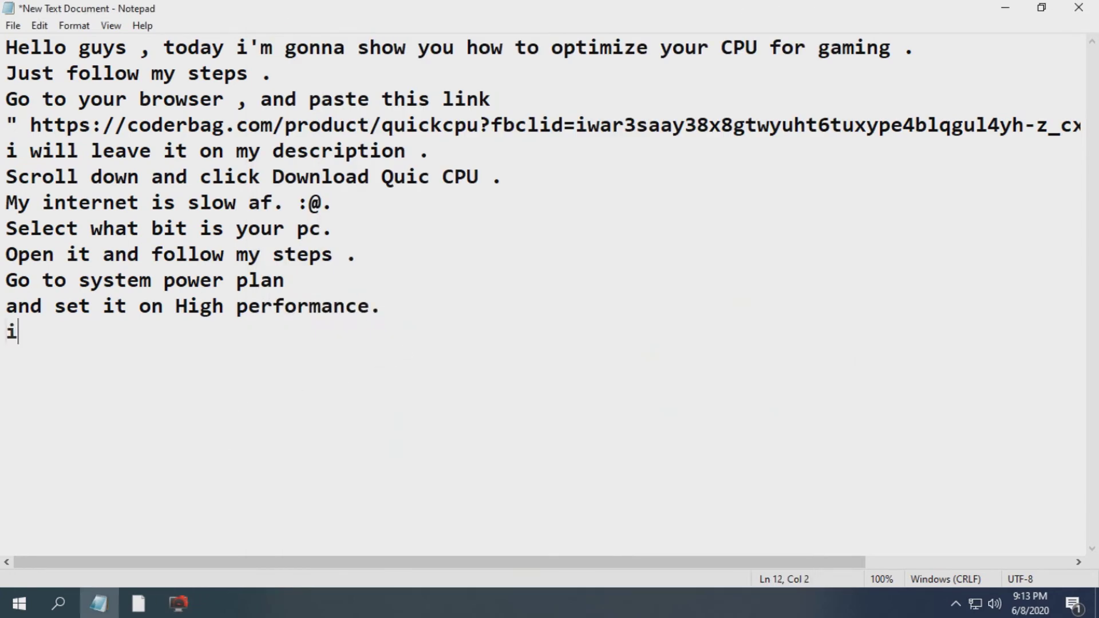
pyautogui.write('hese li')
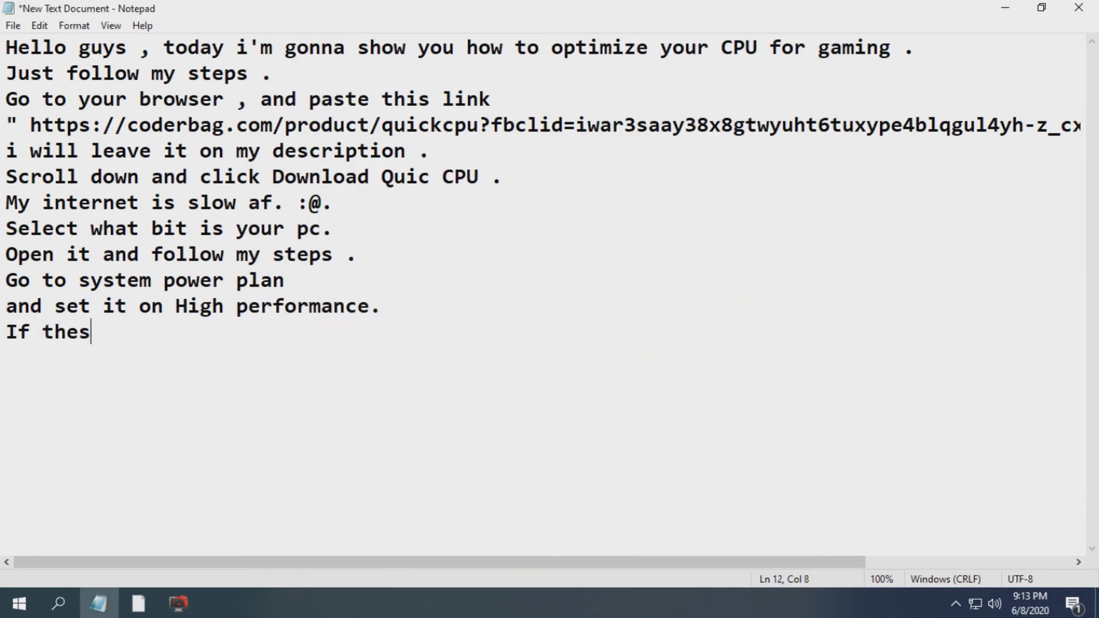
pyautogui.press('BackSpace')
pyautogui.press('BackSpace')
pyautogui.write('3 lines are under 110')
pyautogui.press('BackSpace')
pyautogui.press('BackSpace')
pyautogui.write('00% ')
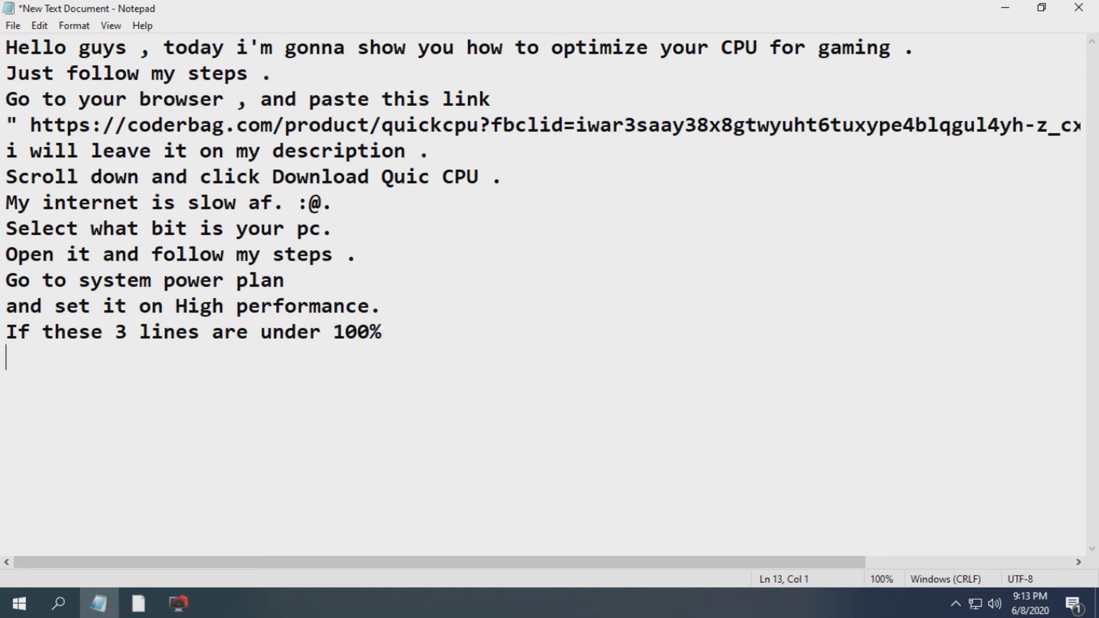
pyautogui.write('set them to 10%')
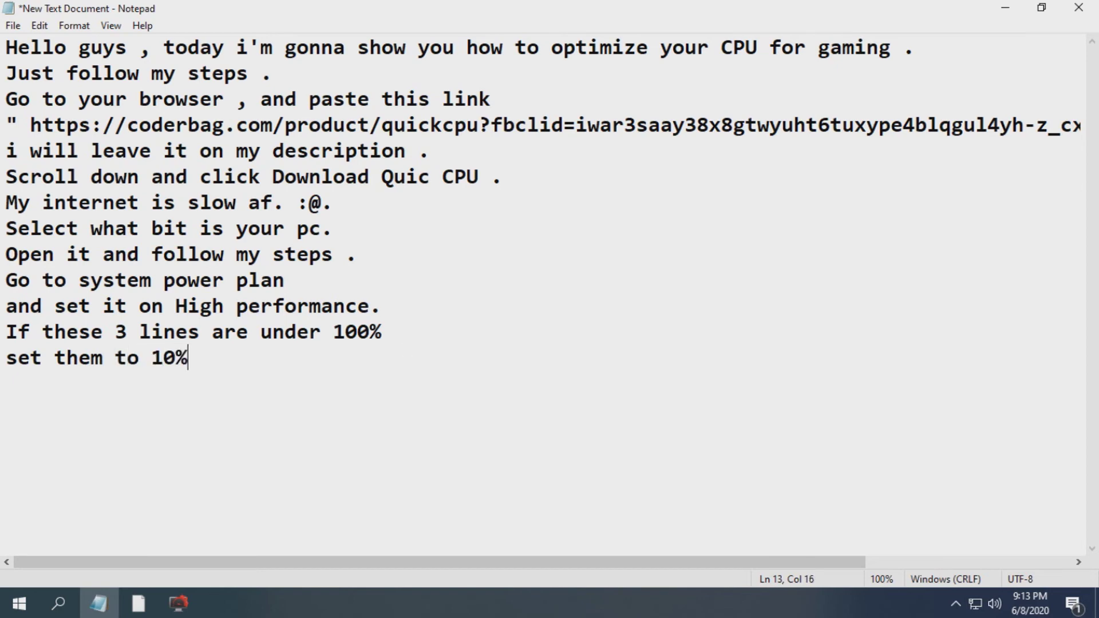
pyautogui.press('BackSpace')
pyautogui.write('0%.')
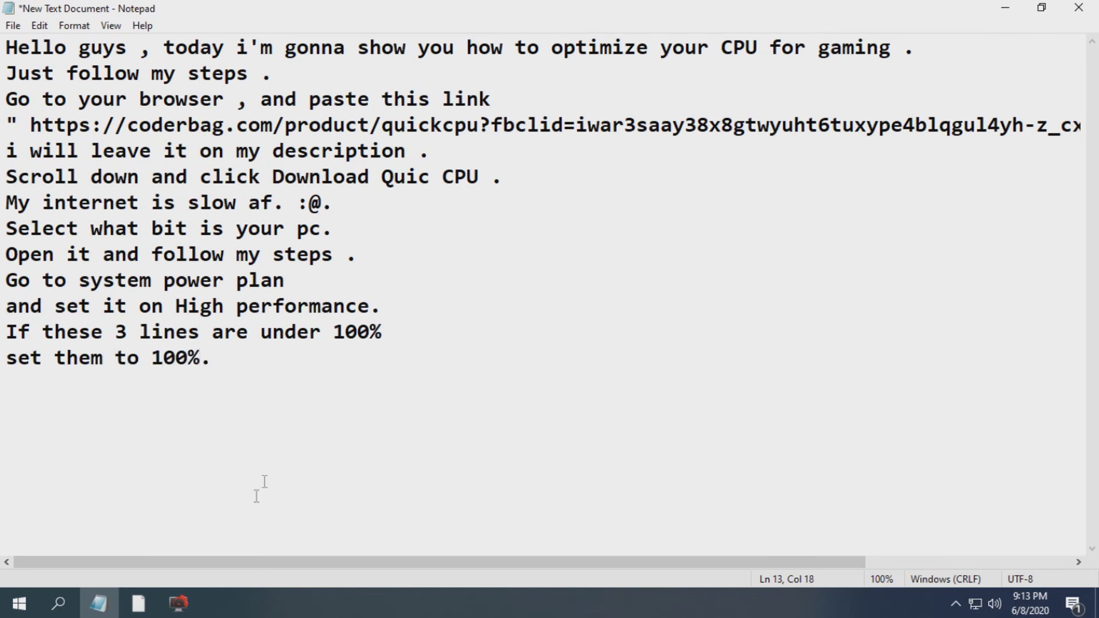
# Step: In Quick CPU, set the core parking, turbo boost and frequency scaling indexes to 100%, apply the settings and close the program
pyautogui.click(178, 606)
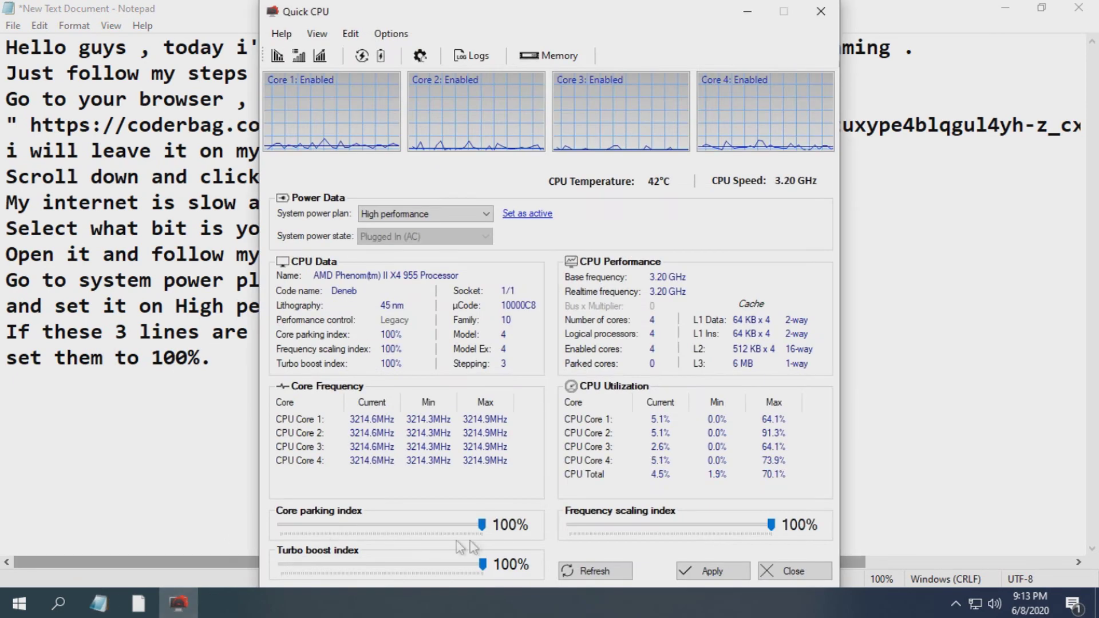
pyautogui.moveTo(484, 528); pyautogui.dragTo(486, 567)
pyautogui.moveTo(771, 525); pyautogui.dragTo(837, 536)
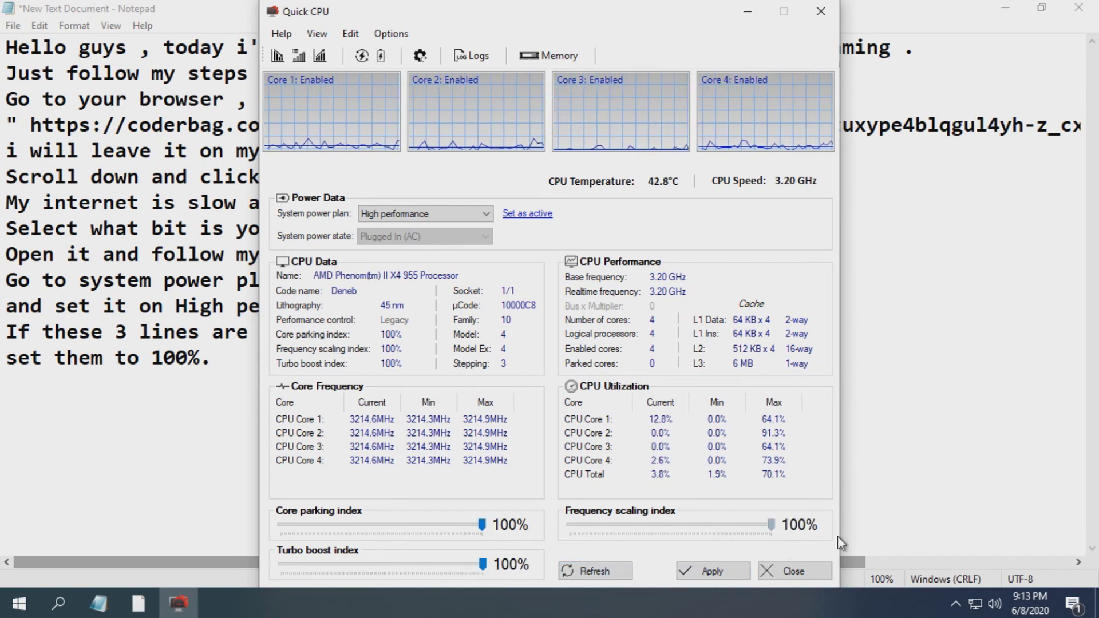
pyautogui.click(700, 573)
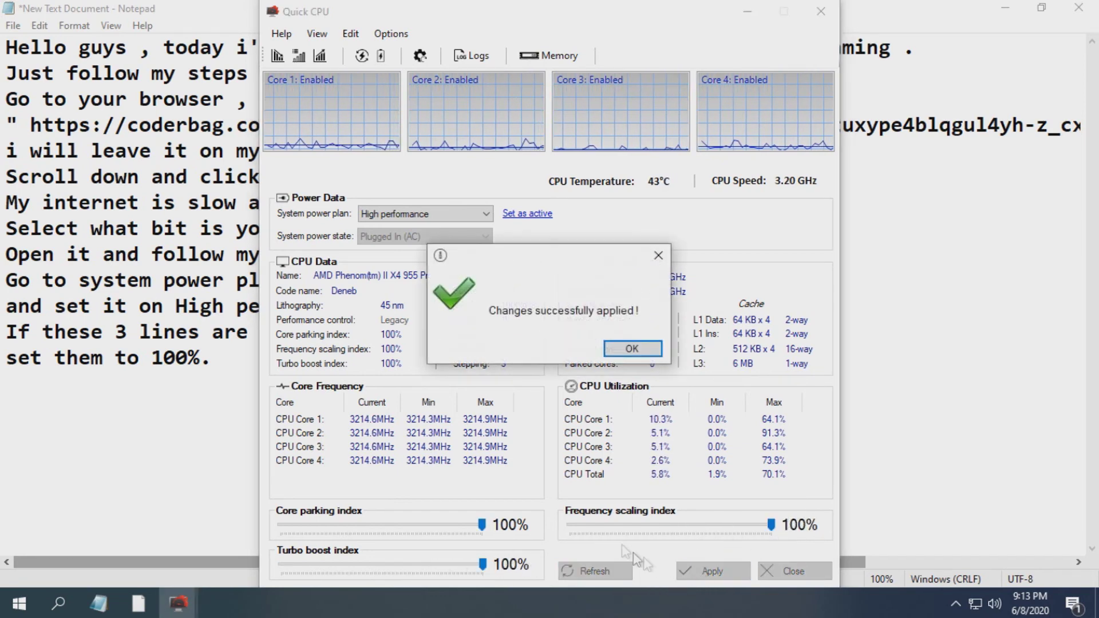
pyautogui.click(630, 347)
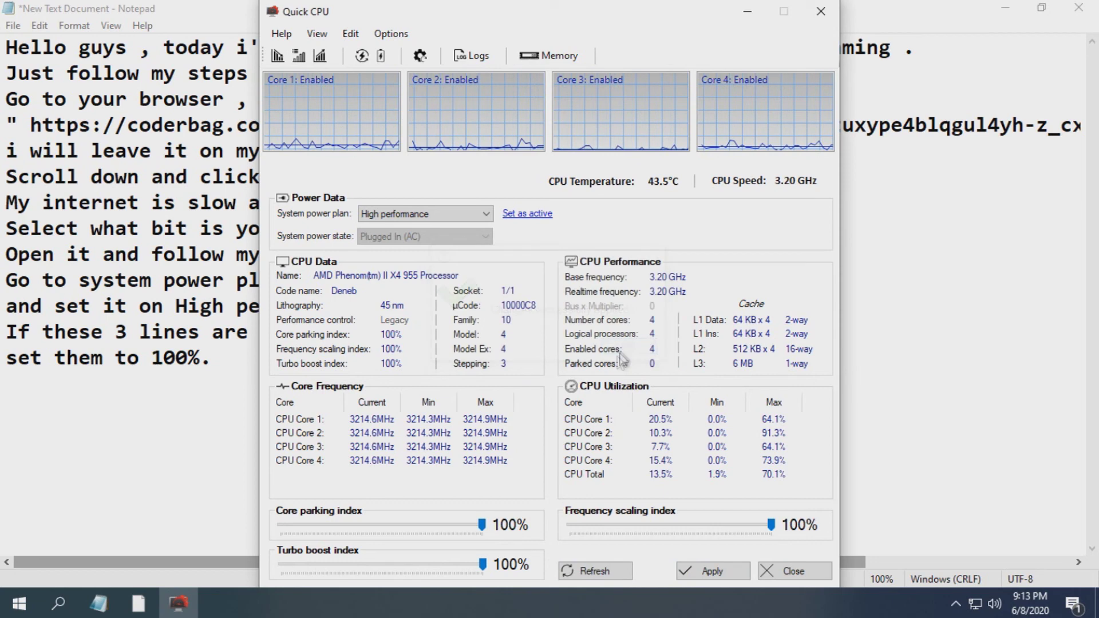
pyautogui.click(824, 16)
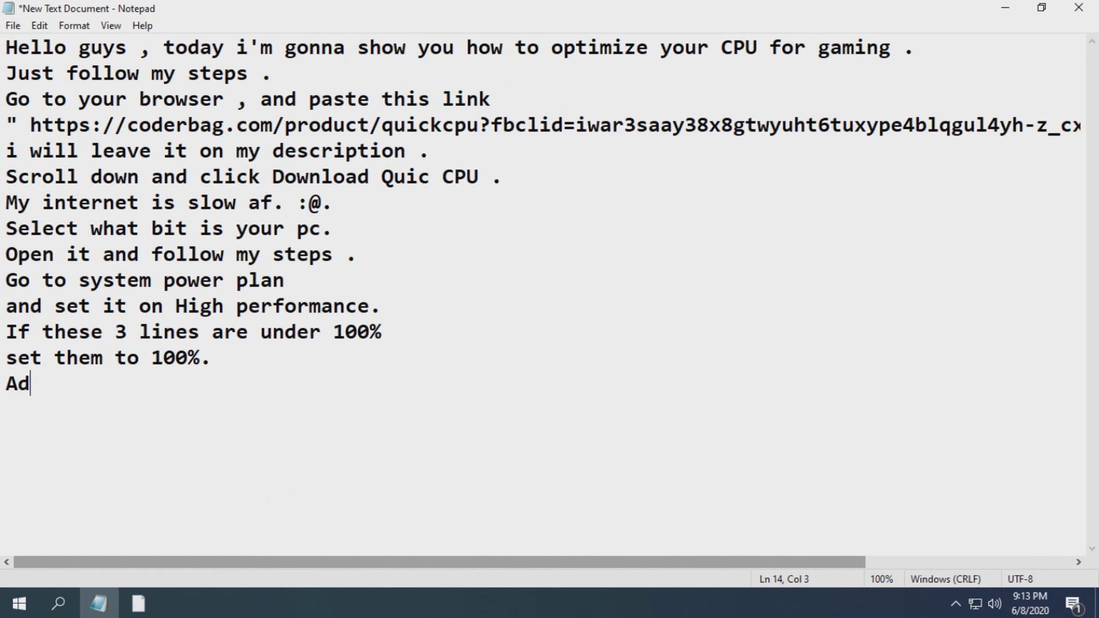
# Step: In Notepad, add the closing lines "And that's it ." and "Thank you for watching ." below the instructions
pyautogui.write("nd that's i")
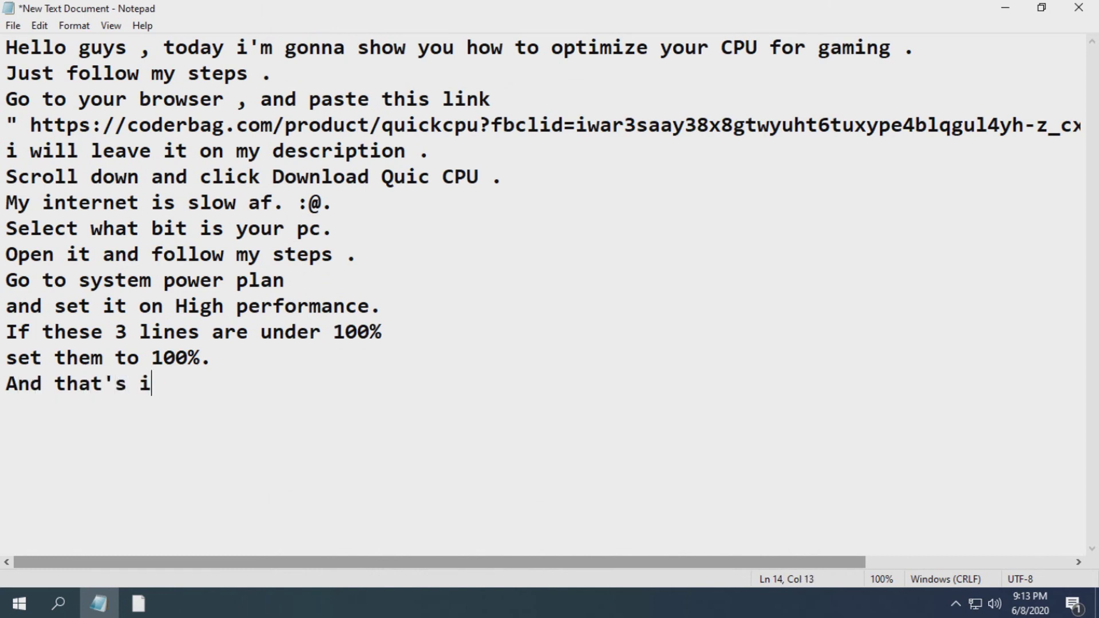
pyautogui.write('ank your ')
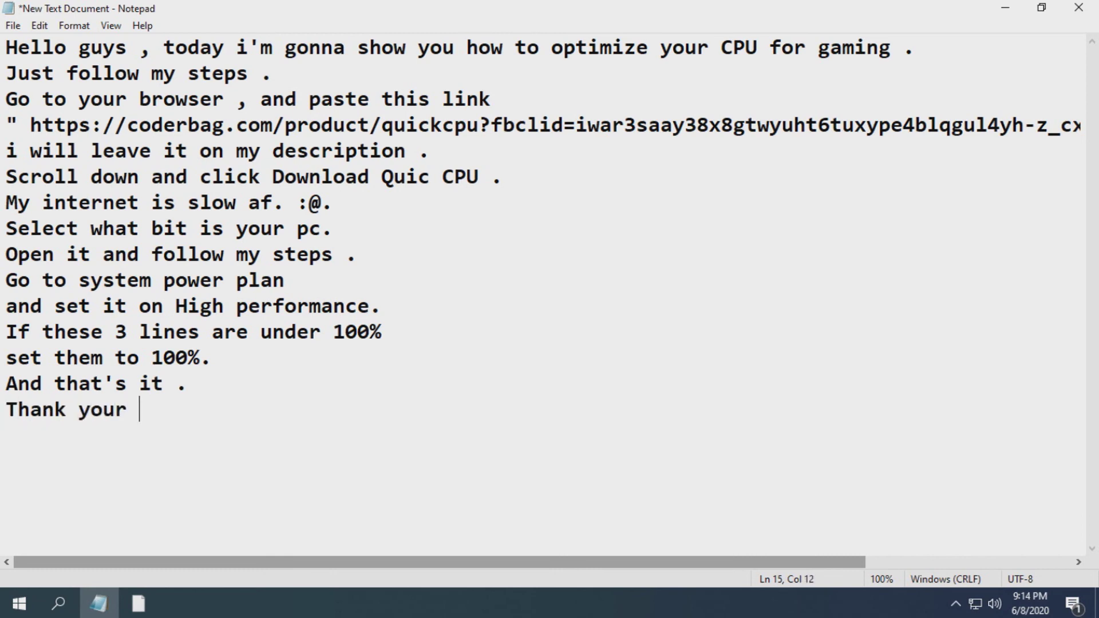
pyautogui.press('BackSpace')
pyautogui.press('BackSpace')
pyautogui.write(' for watch')
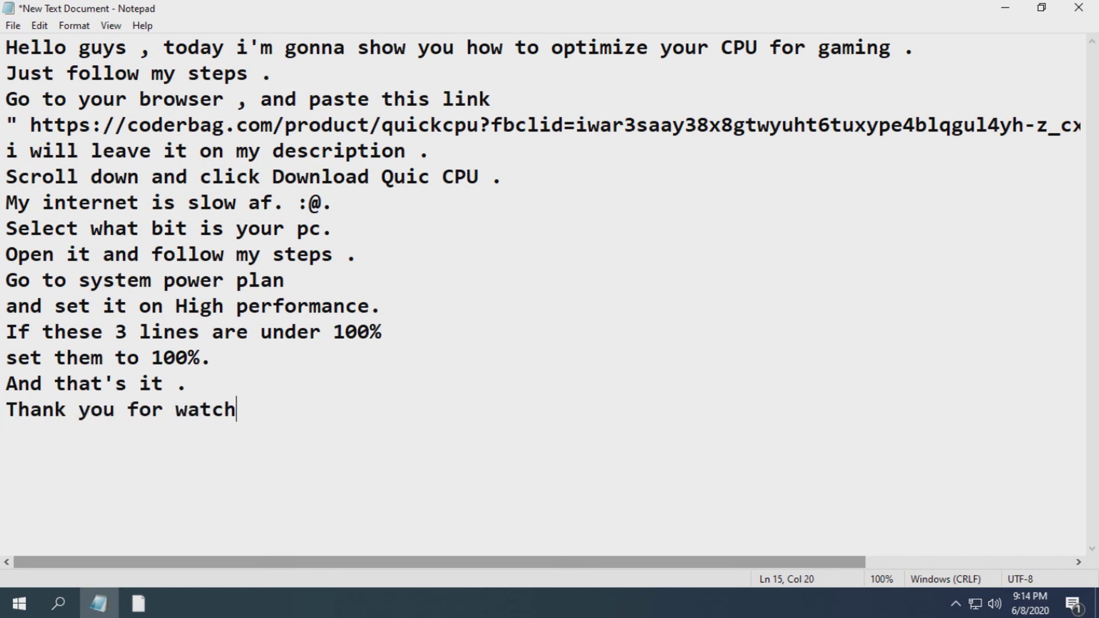
pyautogui.write('ing . ')
# Step: Add a last line reading "If you like this video please leave a like and" below the thank-you line
pyautogui.write('If you like this')
pyautogui.write(' v')
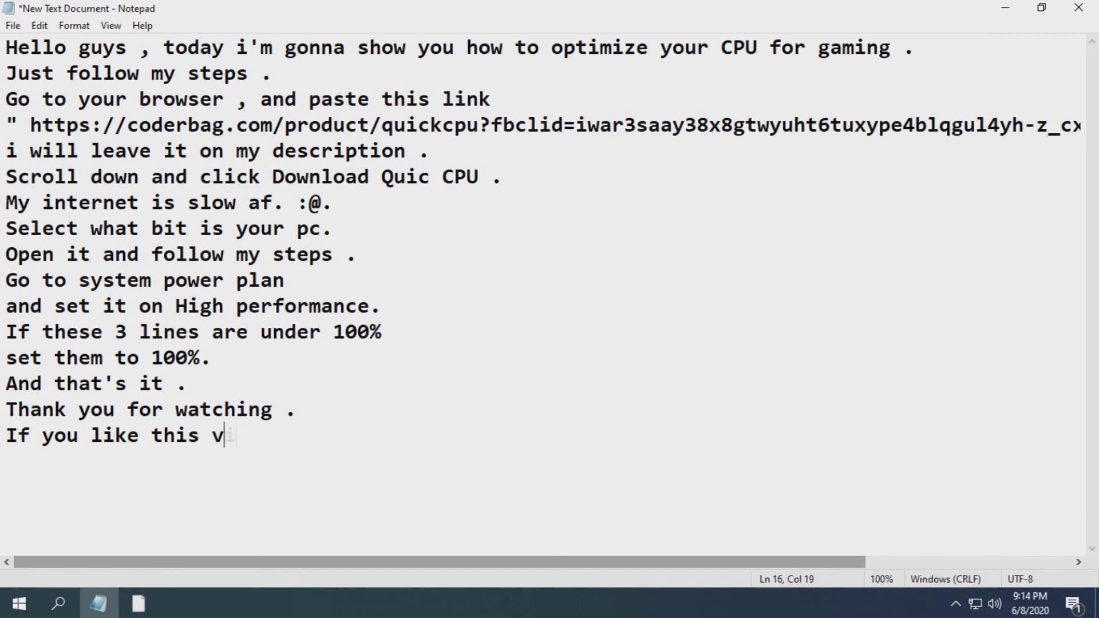
pyautogui.write('ideo please li')
pyautogui.write('ve')
pyautogui.press('BackSpace')
pyautogui.press('BackSpace')
pyautogui.press('BackSpace')
pyautogui.write('eave a li')
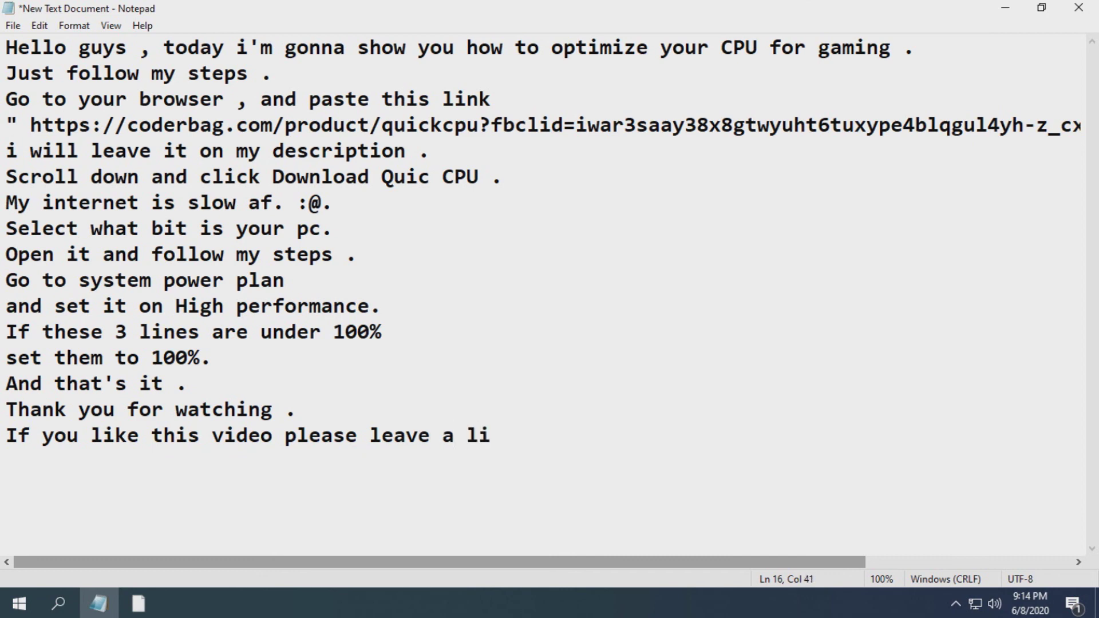
pyautogui.write('ke and')
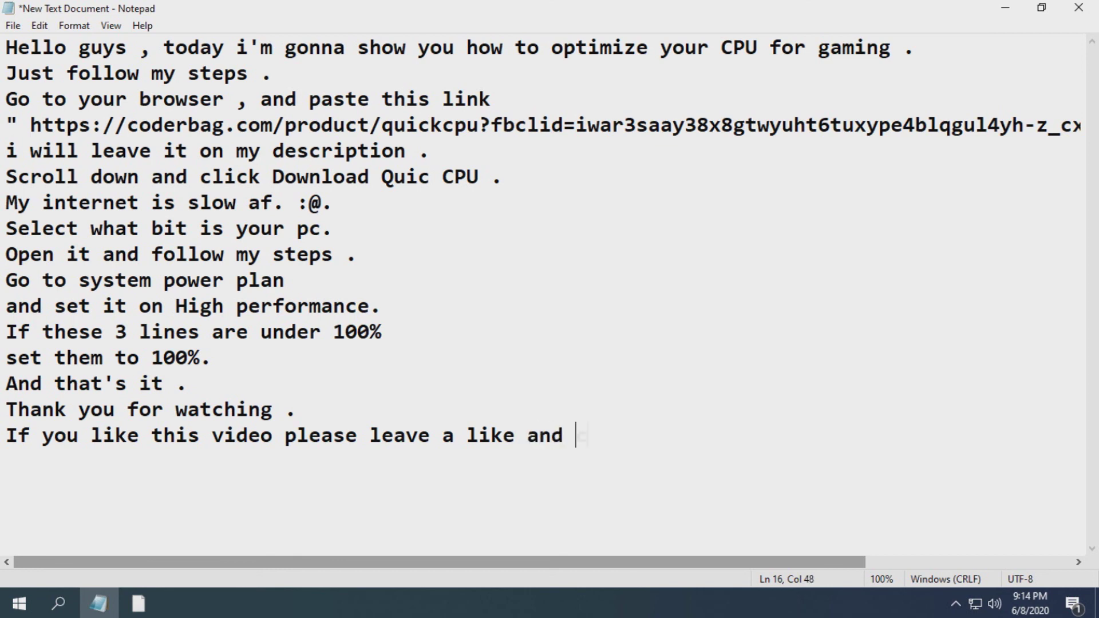